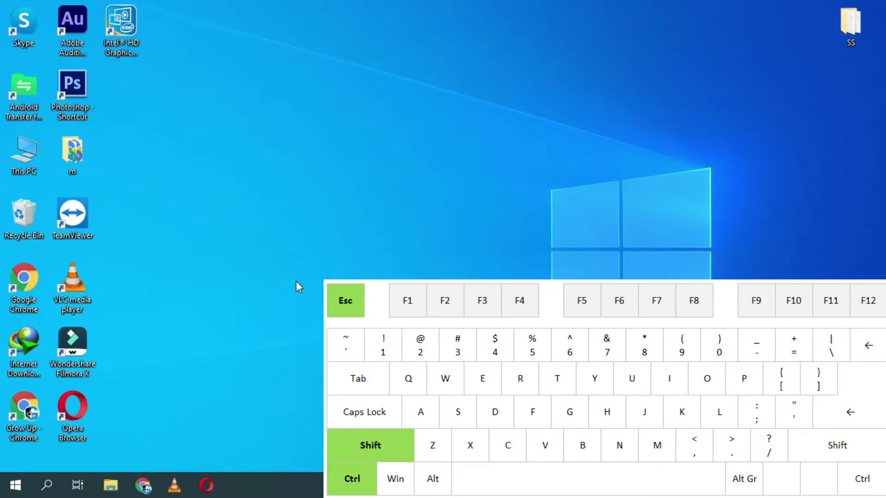
# - Open Task Manager's startup programs in a maximized window and disable CCleaner and Google Chrome
pyautogui.hotkey('ctrl', 'shift', 'Escape')
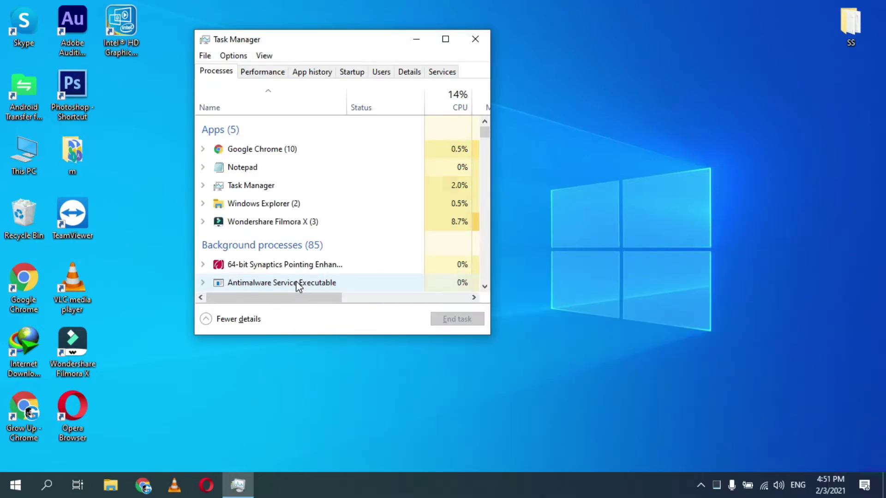
pyautogui.click(349, 74)
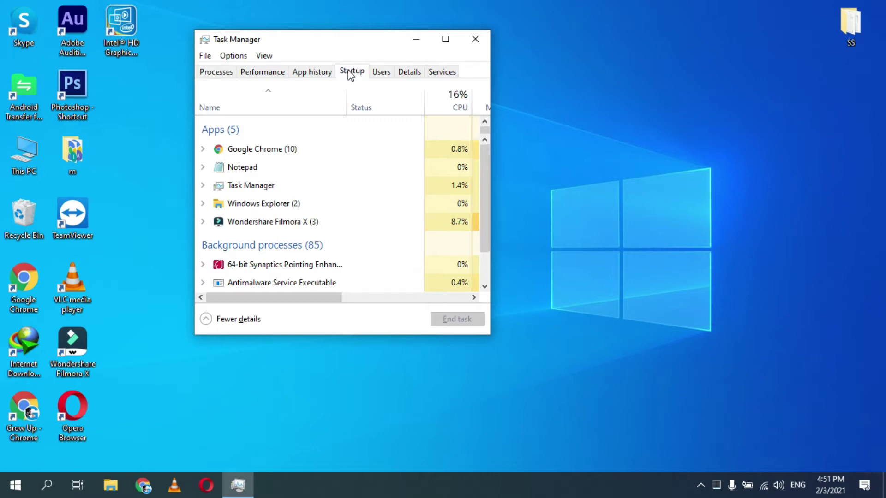
pyautogui.click(445, 39)
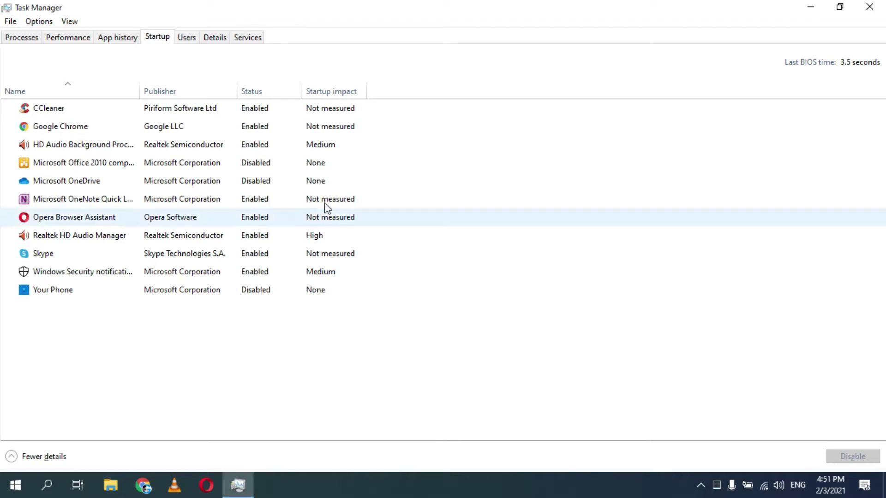
pyautogui.click(242, 107)
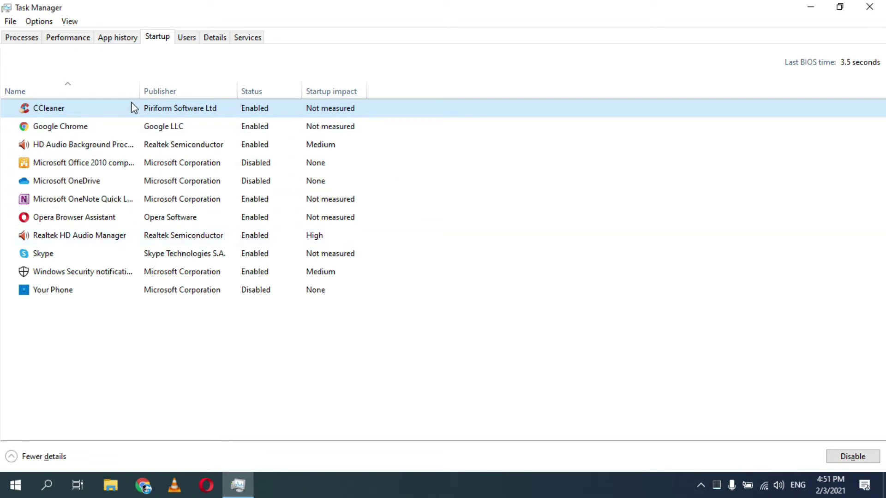
pyautogui.rightClick(194, 112)
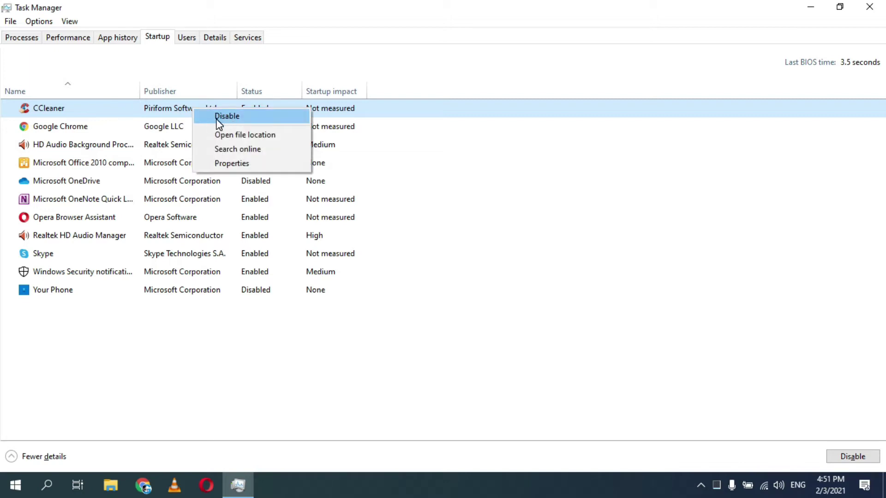
pyautogui.click(220, 118)
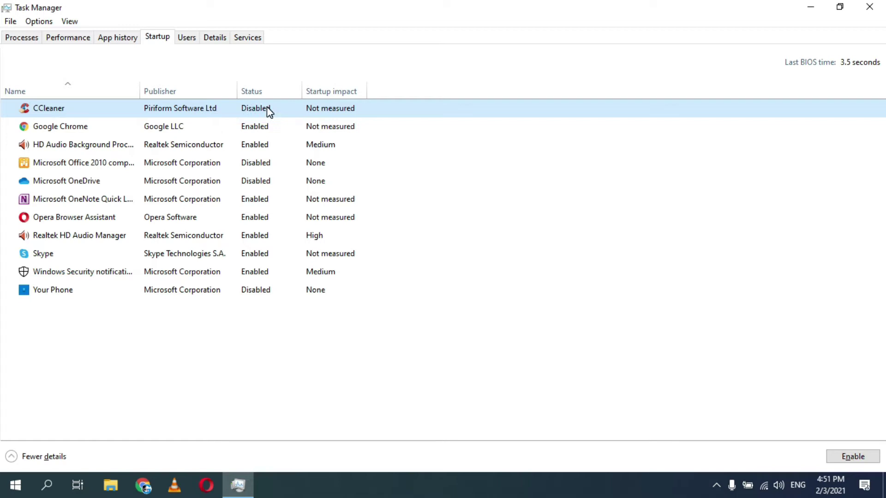
pyautogui.rightClick(191, 132)
pyautogui.click(231, 141)
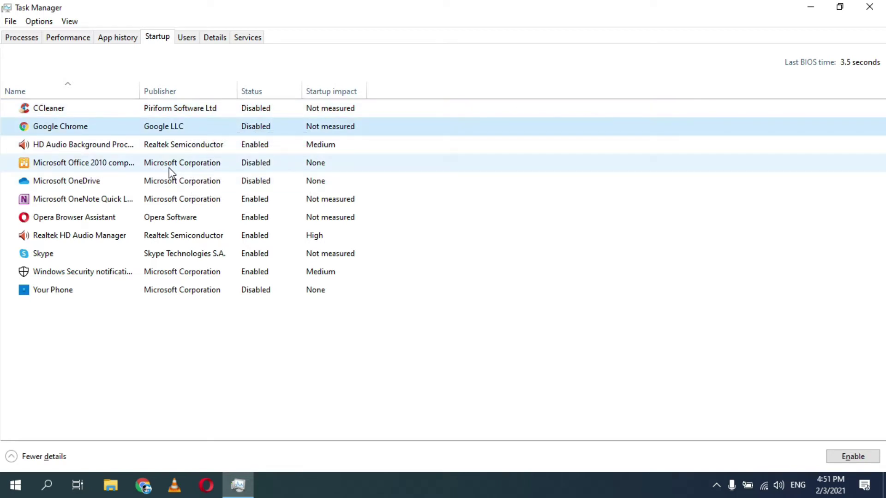
# - Disable the Microsoft OneNote, Opera Browser Assistant and Skype entries in the startup programs list
pyautogui.rightClick(189, 199)
pyautogui.click(206, 204)
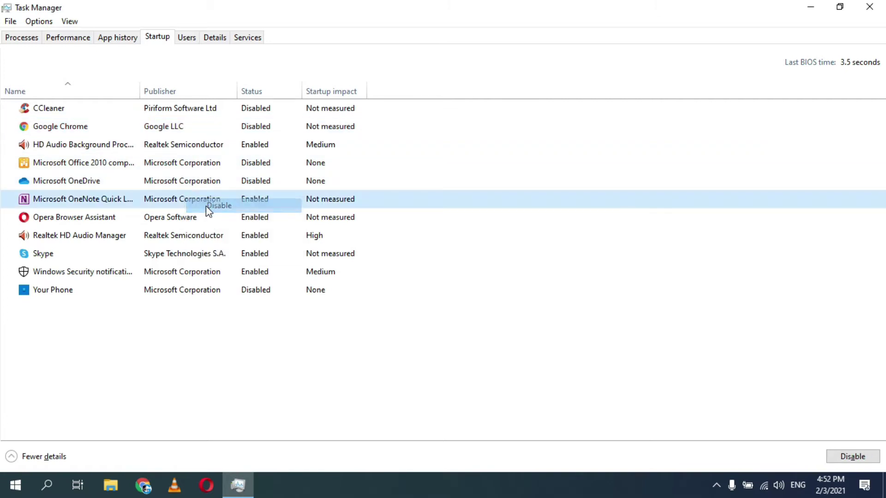
pyautogui.rightClick(182, 222)
pyautogui.click(216, 226)
pyautogui.rightClick(174, 254)
pyautogui.click(204, 262)
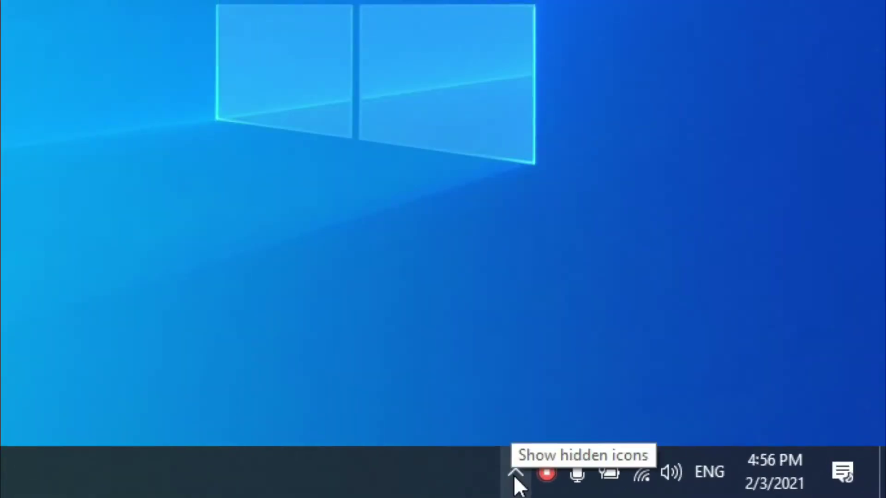
# - Open the OneDrive settings from its notification area icon and unlink the account on this PC
pyautogui.click(700, 484)
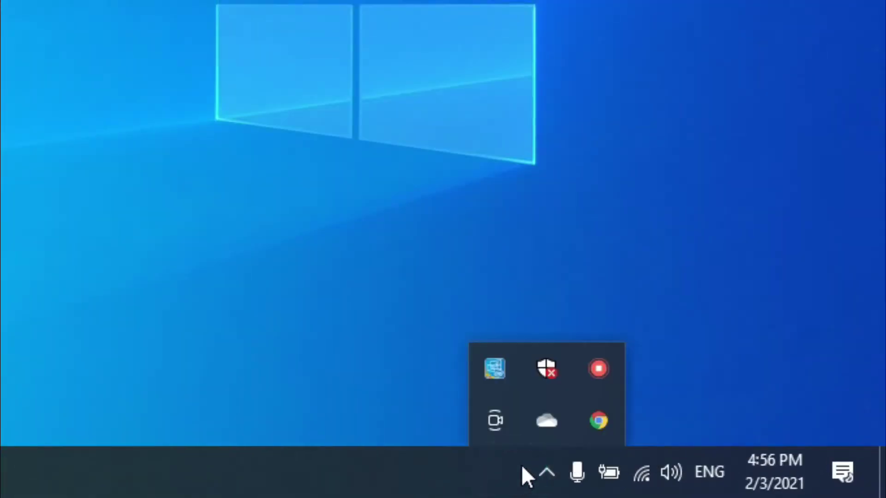
pyautogui.rightClick(549, 420)
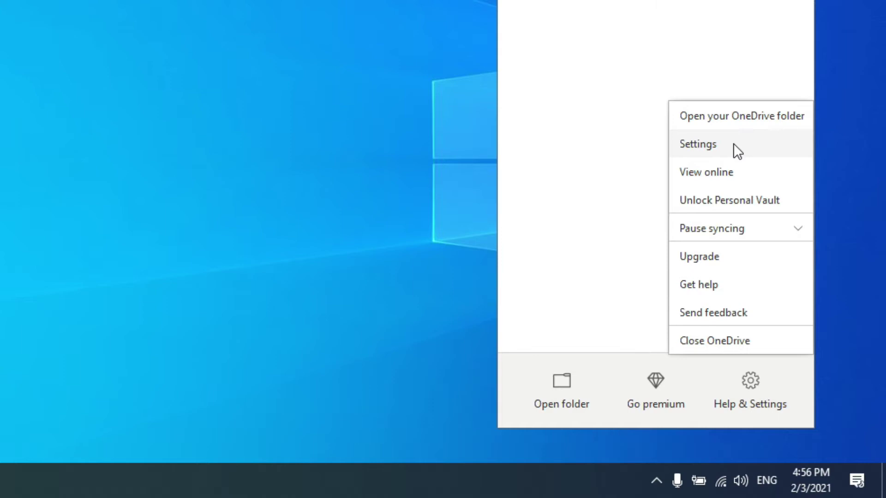
pyautogui.click(733, 144)
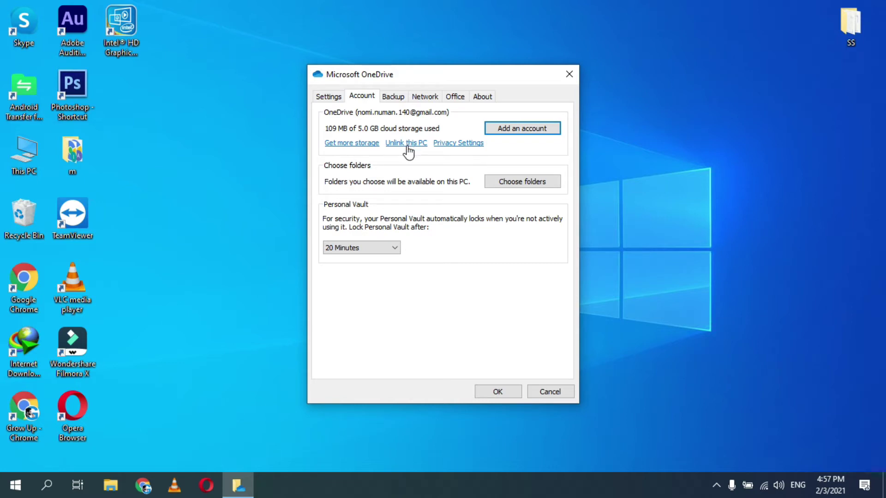
pyautogui.click(408, 146)
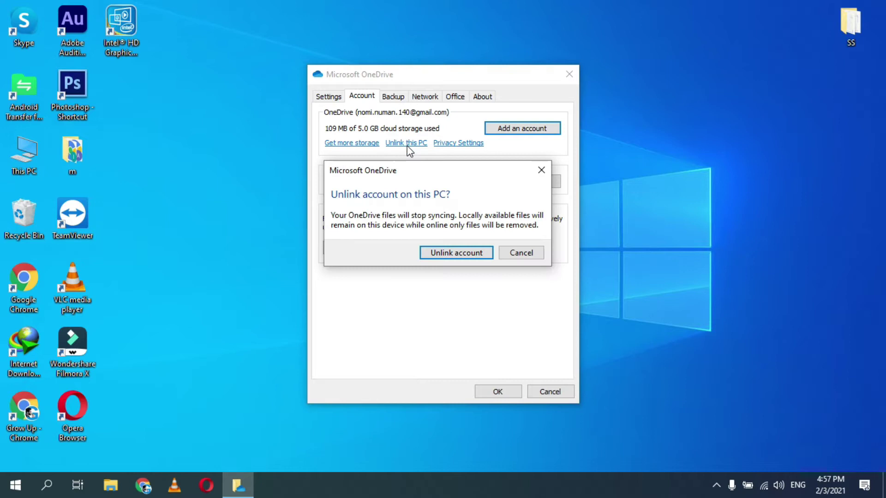
pyautogui.click(454, 254)
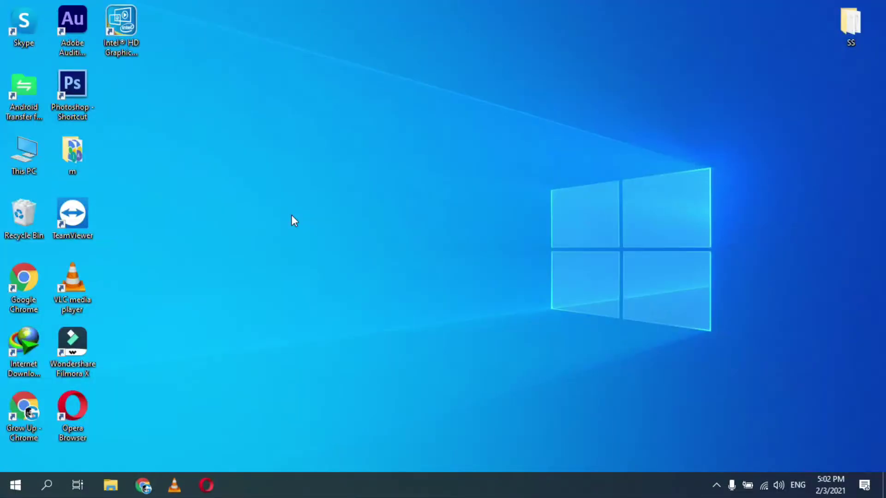
# - From This PC's properties, open the Performance Options dialog through the advanced system settings
pyautogui.rightClick(15, 149)
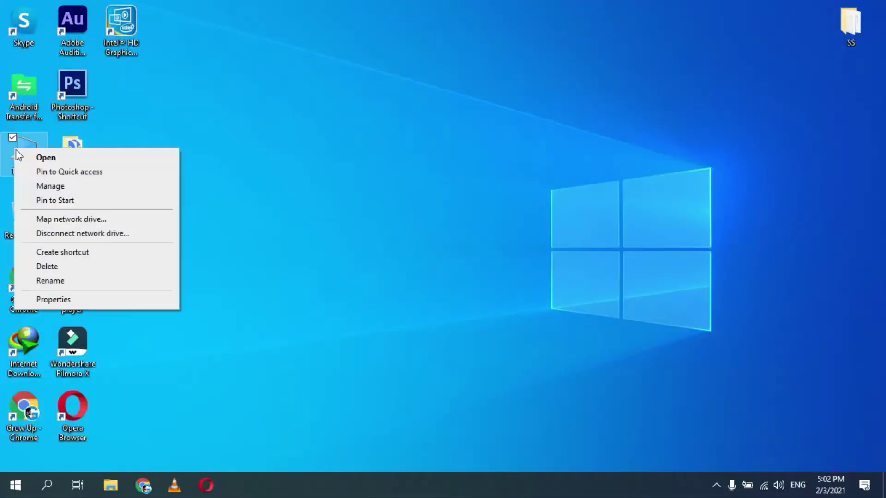
pyautogui.click(107, 300)
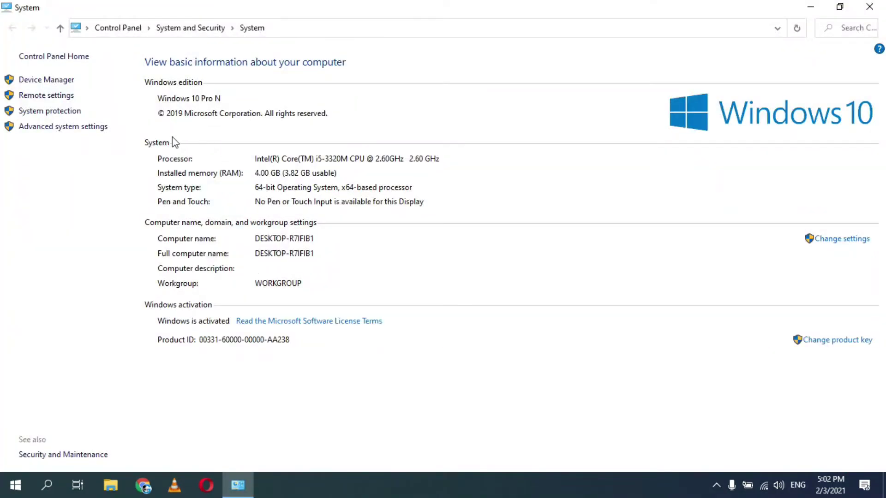
pyautogui.click(65, 129)
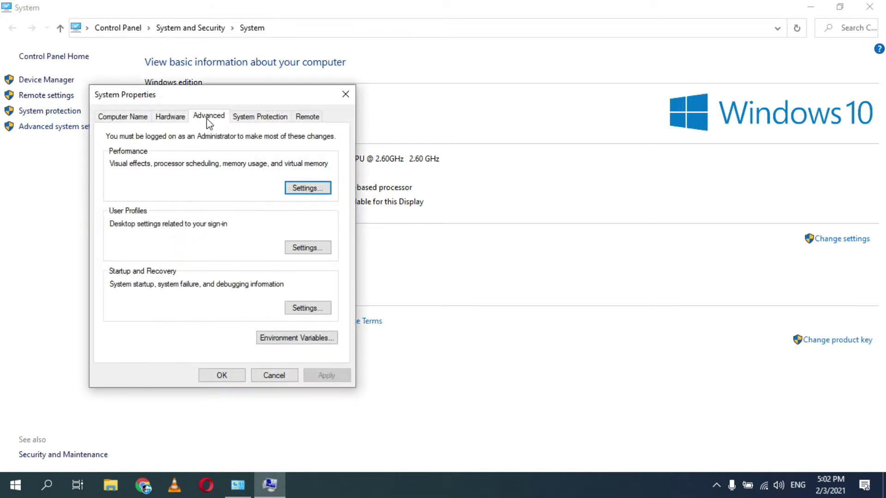
pyautogui.click(304, 194)
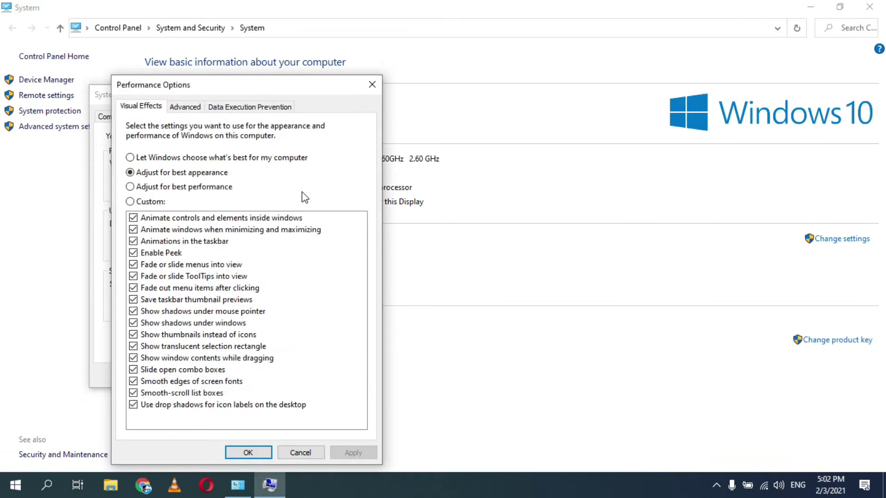
# - Set the visual effects to Custom, turn off every effect in the list, and confirm the performance options
pyautogui.click(151, 202)
pyautogui.click(133, 218)
pyautogui.click(133, 229)
pyautogui.click(133, 241)
pyautogui.click(133, 253)
pyautogui.click(133, 264)
pyautogui.click(133, 275)
pyautogui.click(133, 288)
pyautogui.click(134, 299)
pyautogui.click(133, 311)
pyautogui.click(133, 323)
pyautogui.click(133, 334)
pyautogui.click(133, 346)
pyautogui.click(133, 358)
pyautogui.click(133, 369)
pyautogui.click(134, 382)
pyautogui.click(134, 405)
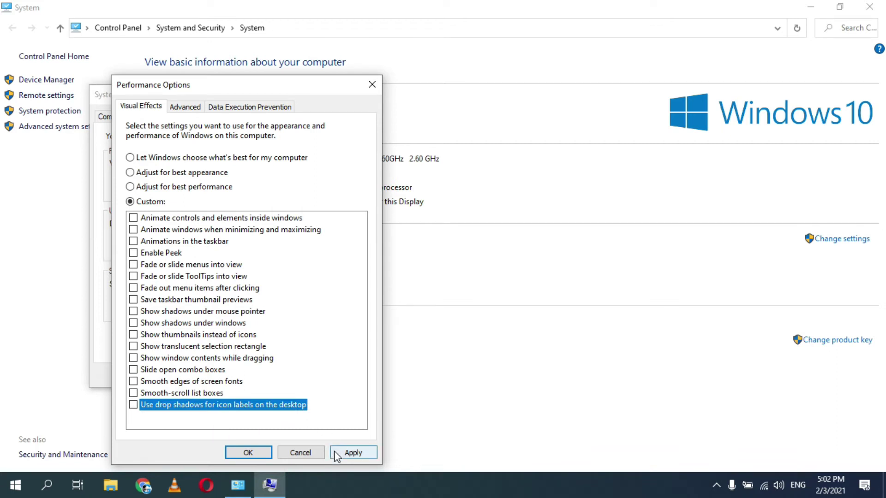
pyautogui.click(245, 453)
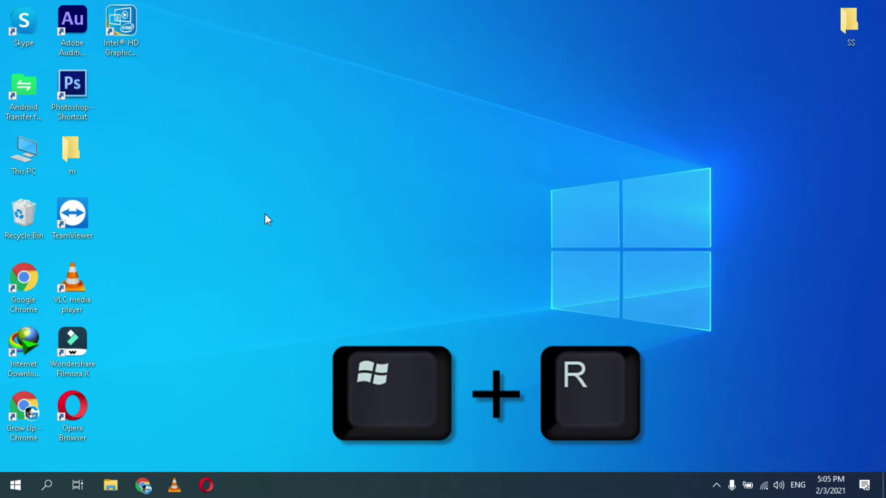
# - Launch the Services console with the Run command services.msc
pyautogui.press('super+r')
pyautogui.press('BackSpace')
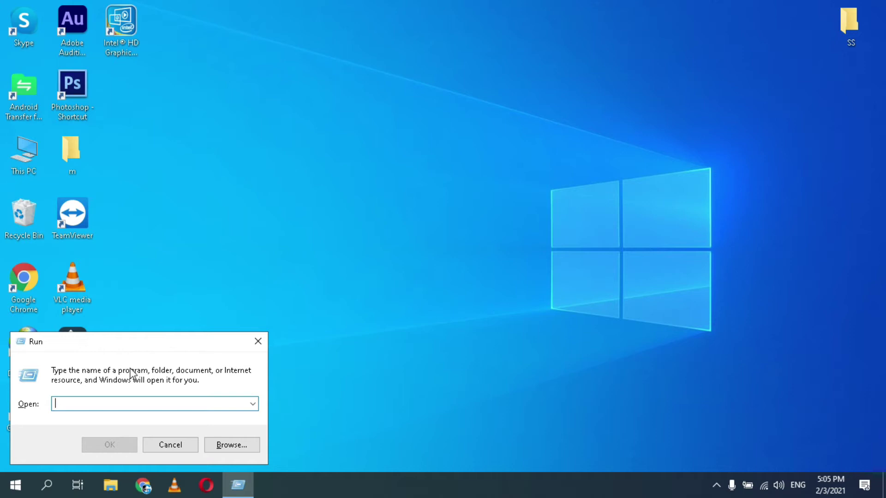
pyautogui.write('serci')
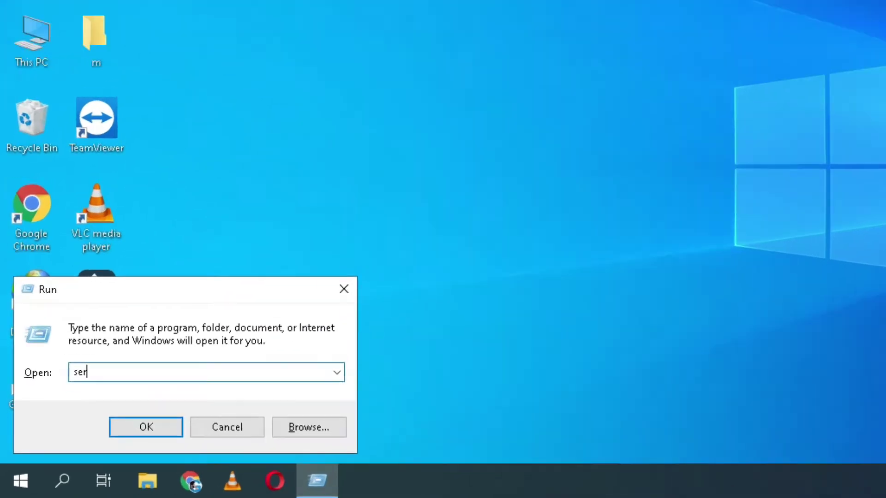
pyautogui.press('BackSpace')
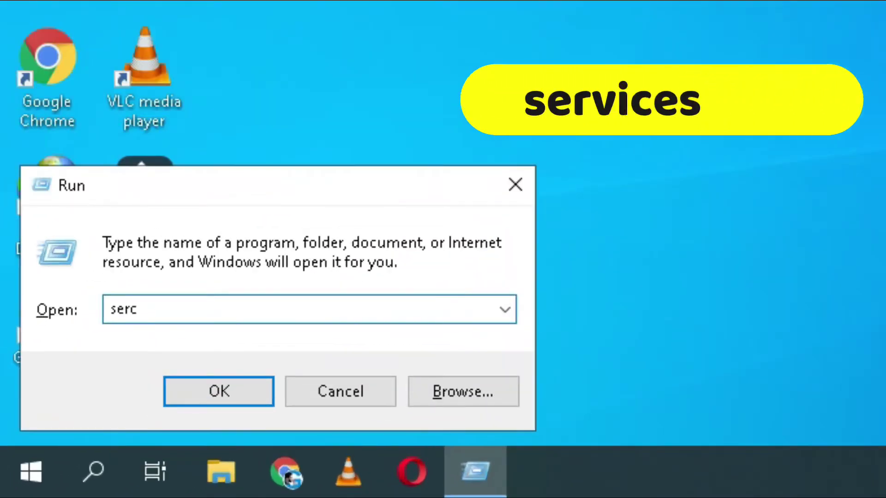
pyautogui.press('BackSpace')
pyautogui.write('vices.ms')
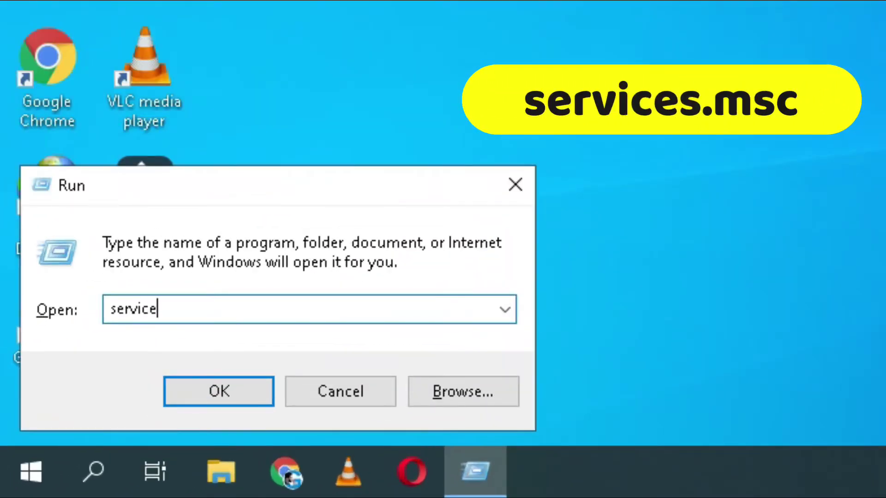
pyautogui.write('c')
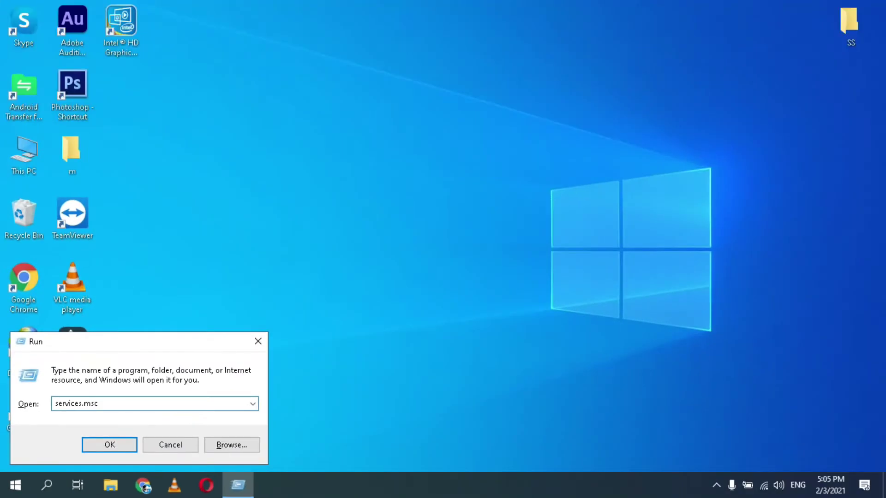
pyautogui.click(90, 445)
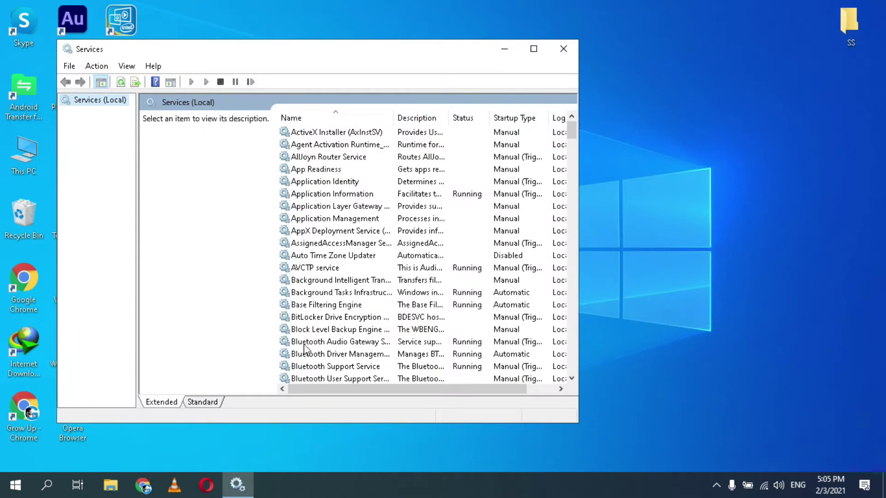
# - Set the Windows Update service's startup type to Disabled in its properties and apply the change
pyautogui.click(534, 51)
pyautogui.moveTo(881, 107); pyautogui.dragTo(881, 452)
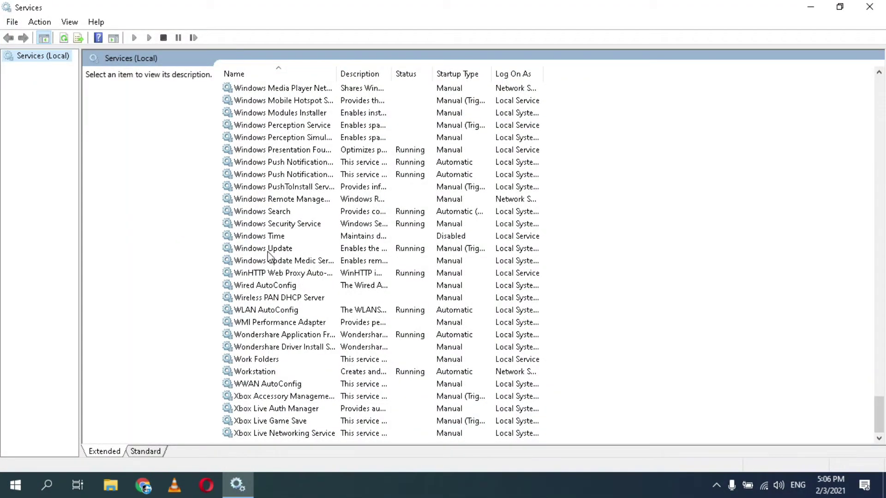
pyautogui.click(250, 252)
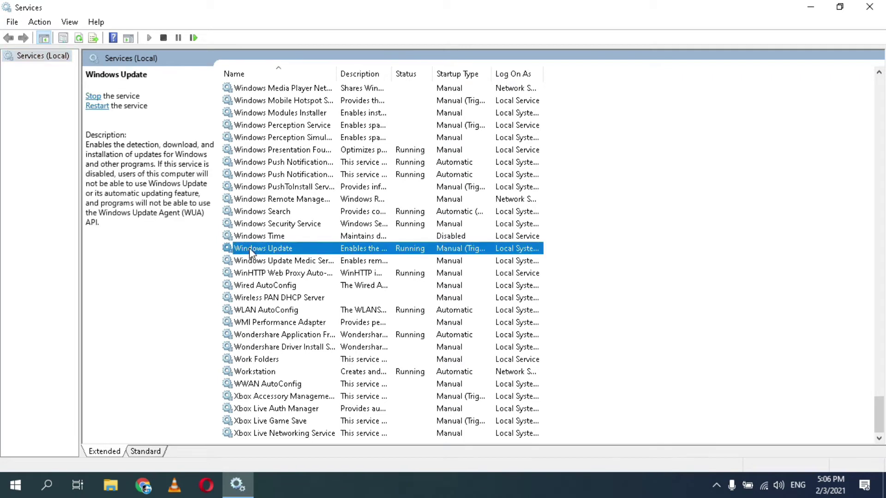
pyautogui.rightClick(276, 250)
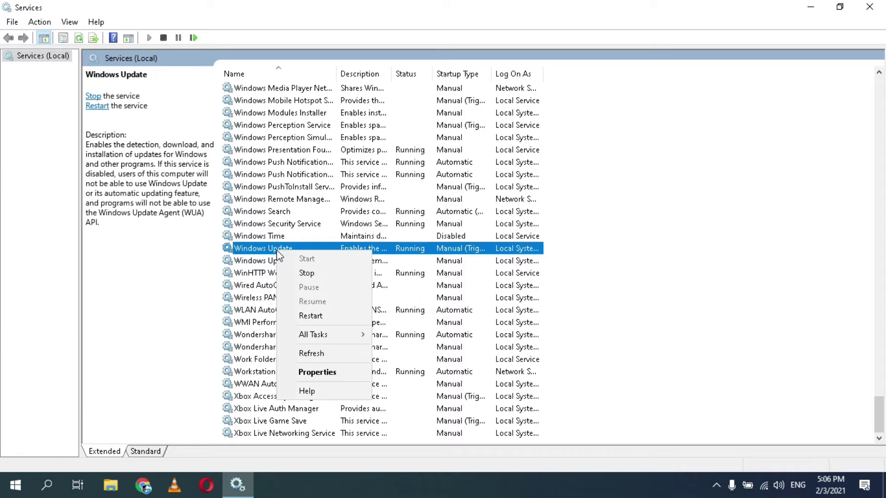
pyautogui.click(332, 376)
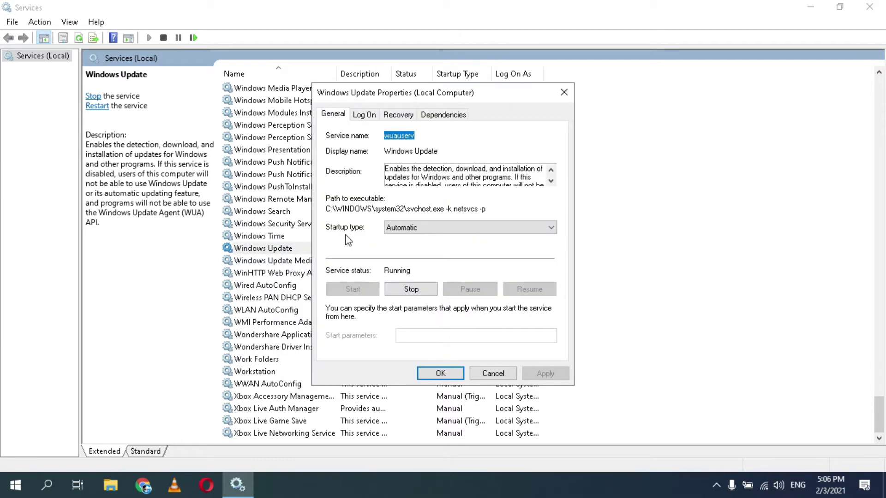
pyautogui.click(425, 232)
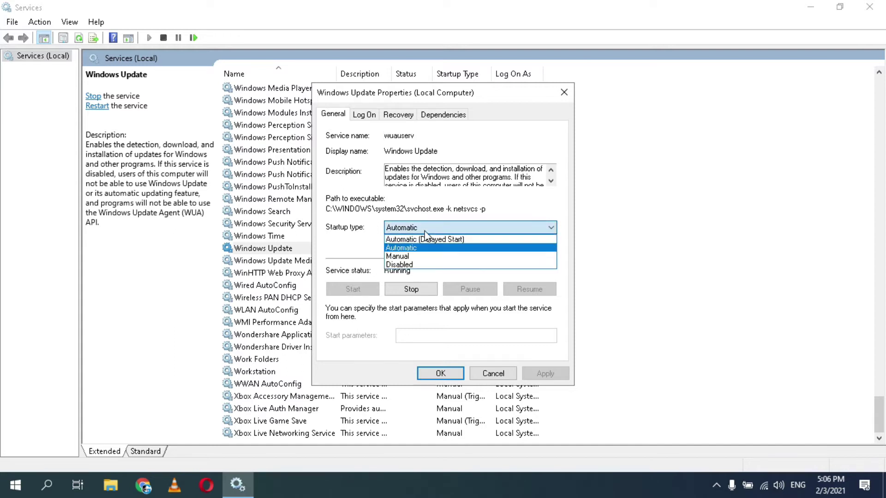
pyautogui.click(418, 264)
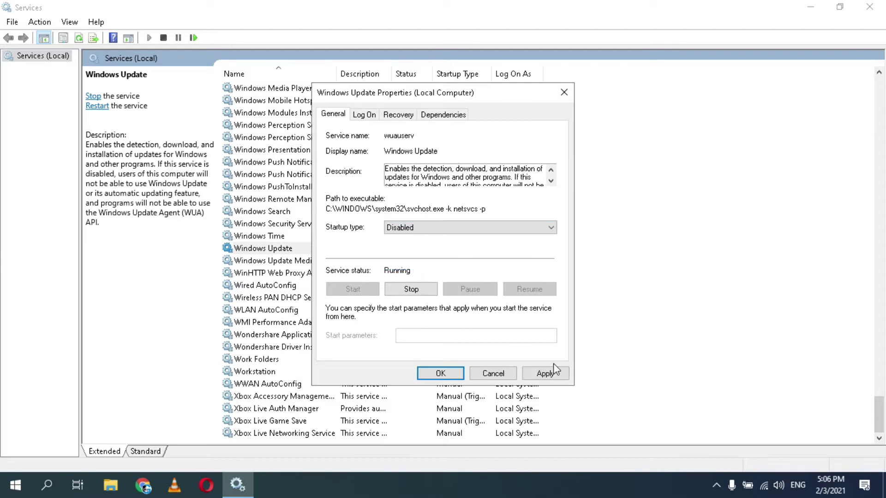
pyautogui.click(544, 371)
pyautogui.click(439, 373)
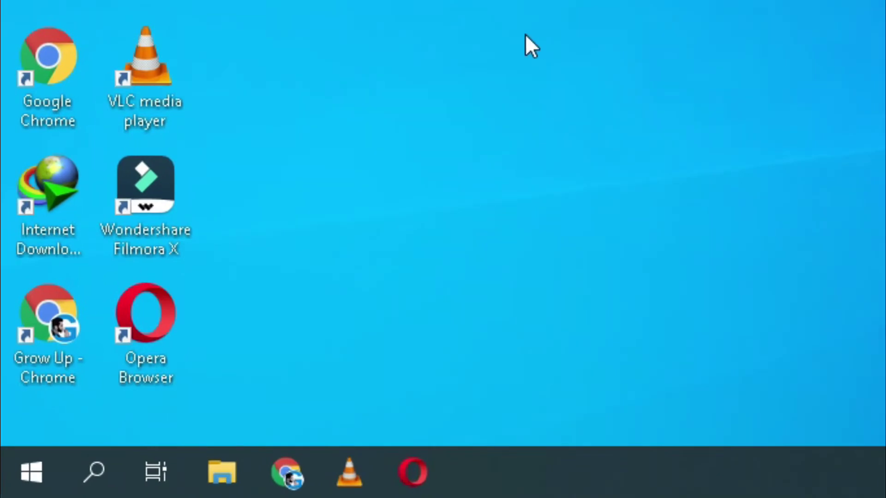
# - In the system's Notifications & actions settings, turn off notifications from apps and other senders, then open the action center
pyautogui.rightClick(39, 489)
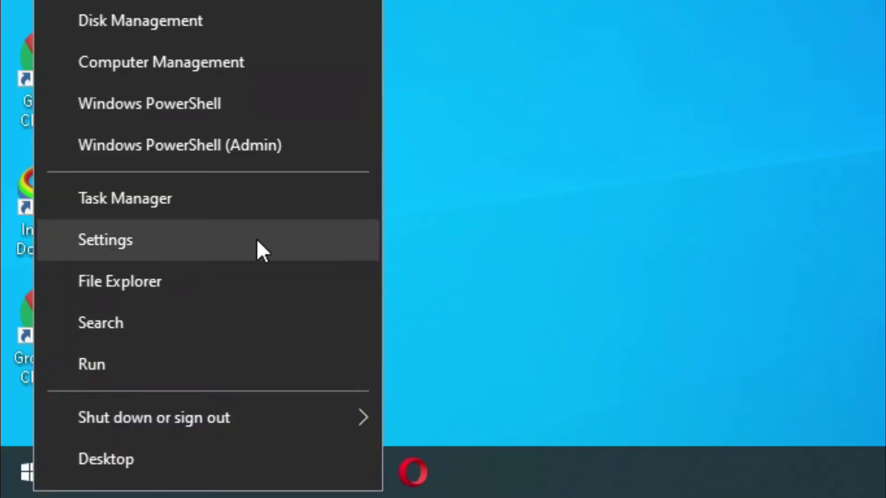
pyautogui.click(173, 239)
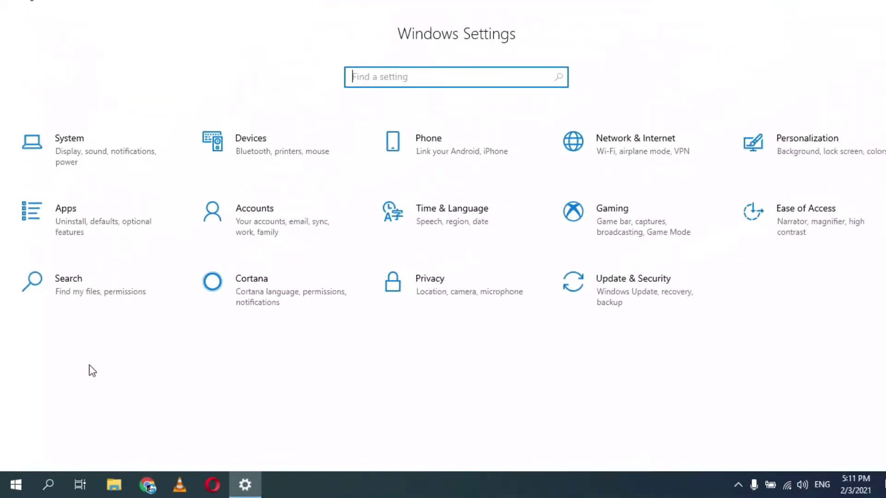
pyautogui.click(104, 160)
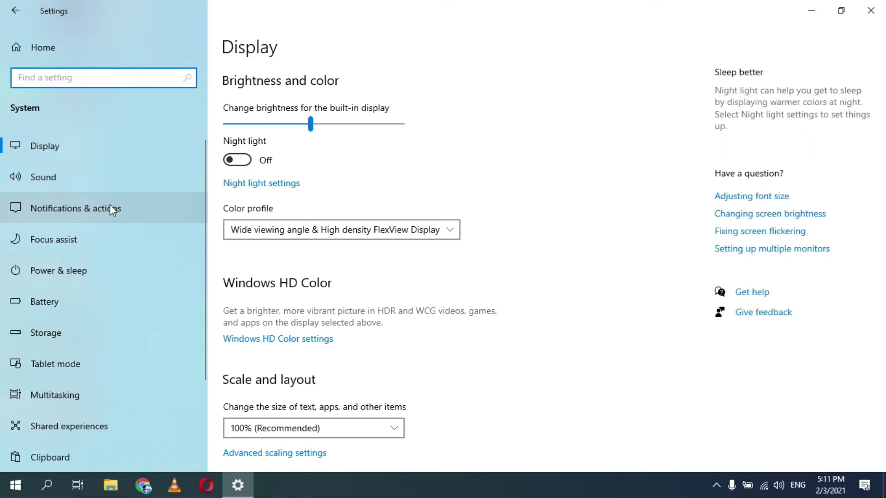
pyautogui.click(146, 209)
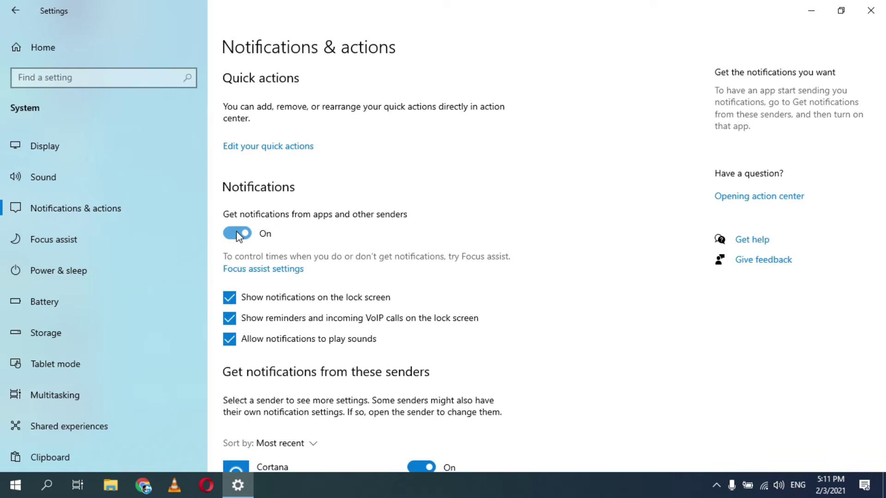
pyautogui.click(238, 235)
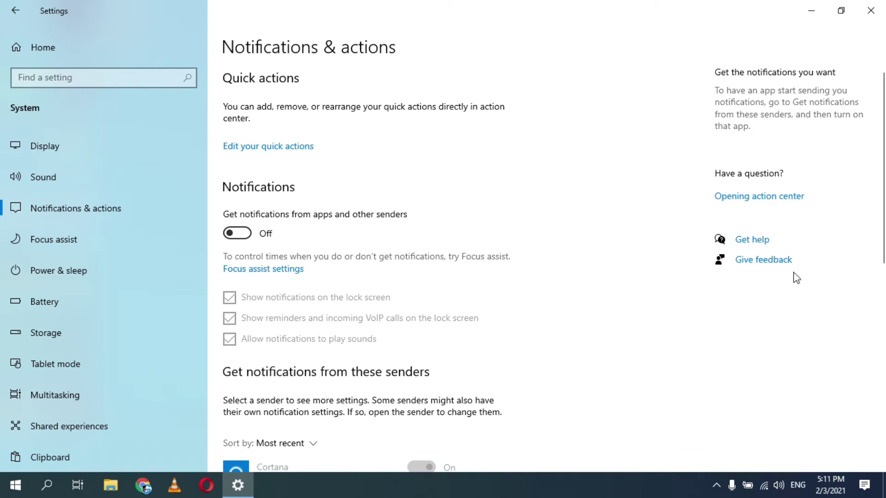
pyautogui.click(864, 485)
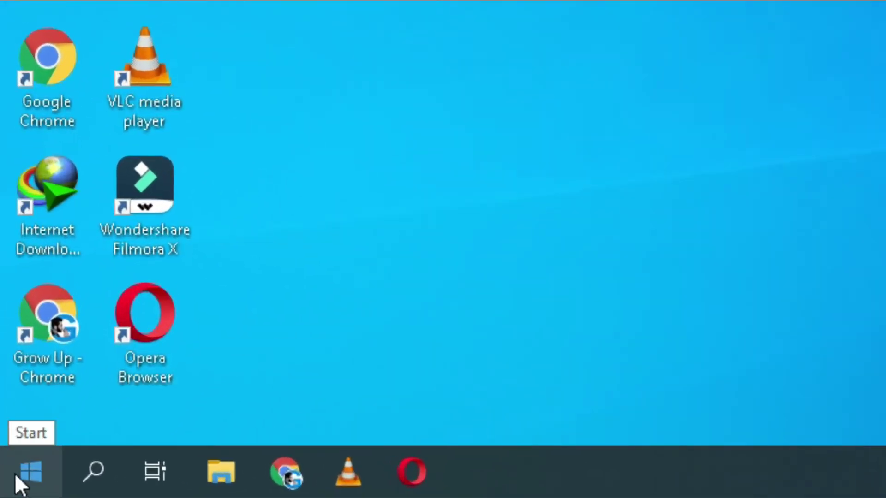
# - Turn on Storage Sense in the system's Storage settings
pyautogui.rightClick(15, 473)
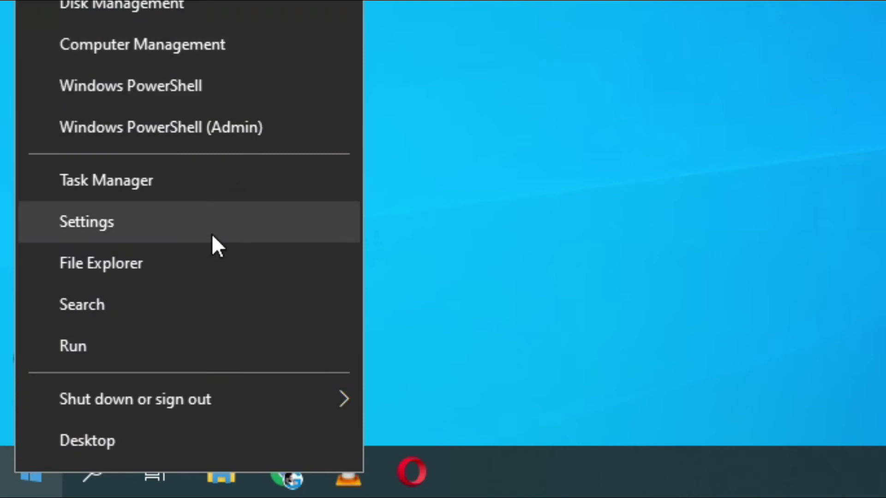
pyautogui.click(213, 236)
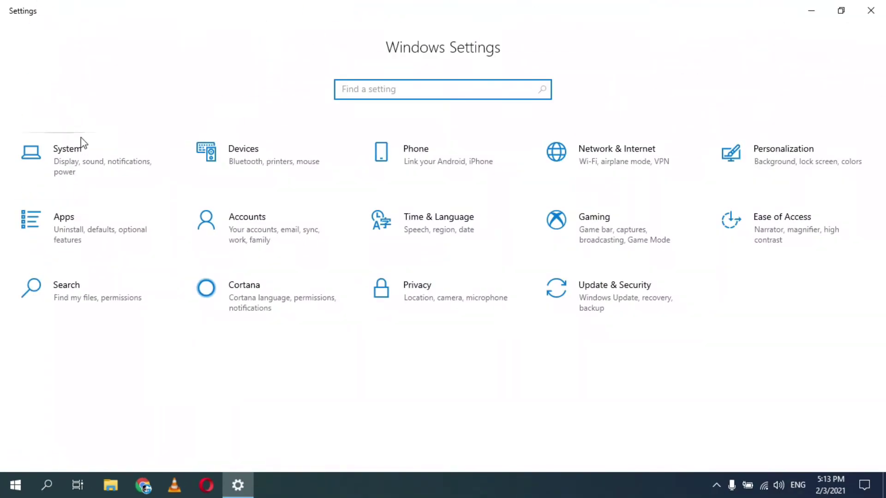
pyautogui.click(109, 168)
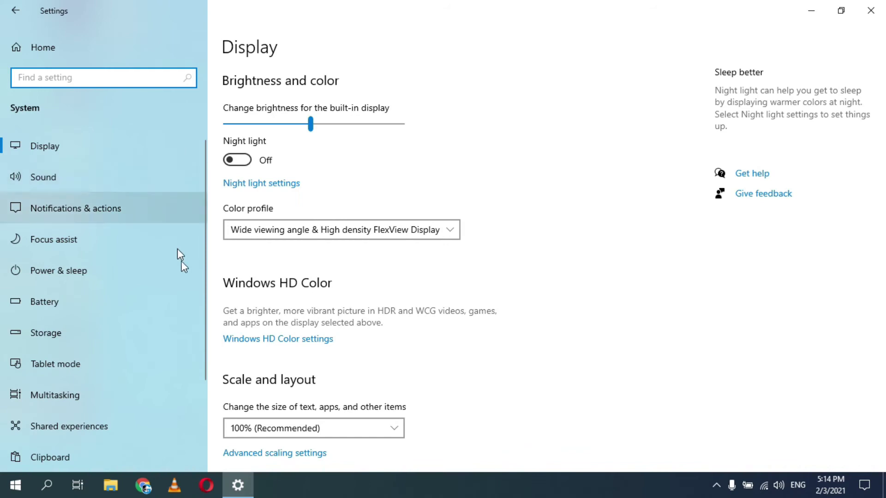
pyautogui.click(99, 336)
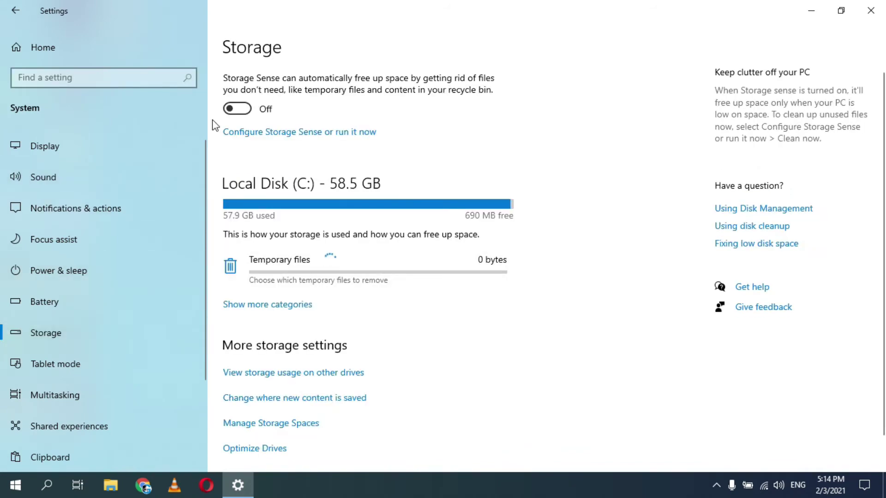
pyautogui.click(234, 110)
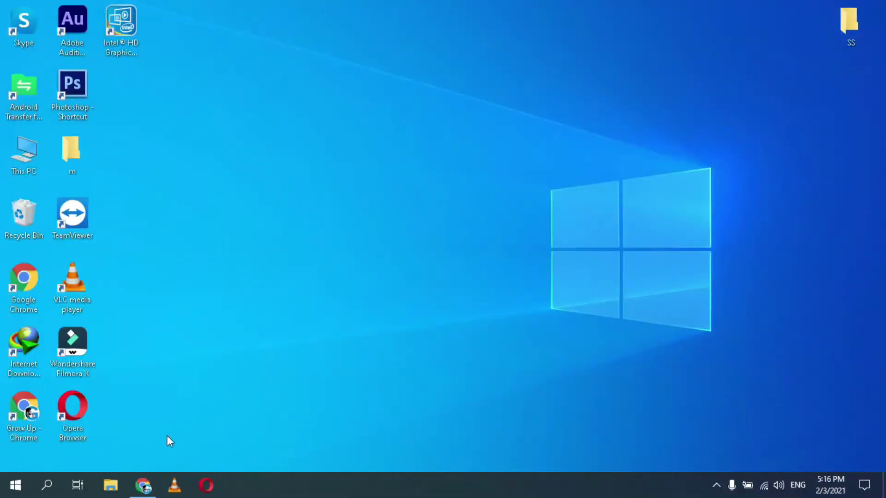
# - In Chrome, search Google for "anti malwarebytes" and open the official Malwarebytes website
pyautogui.click(143, 485)
pyautogui.write('anti malwarebytes')
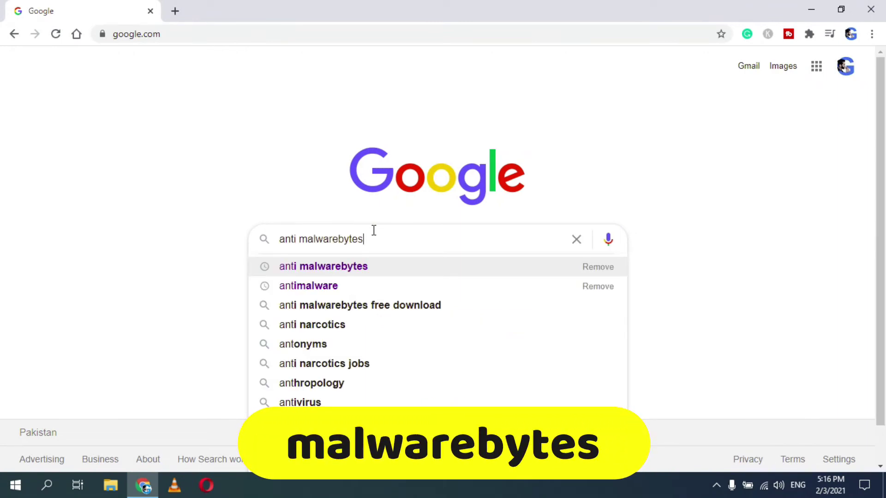
pyautogui.click(368, 266)
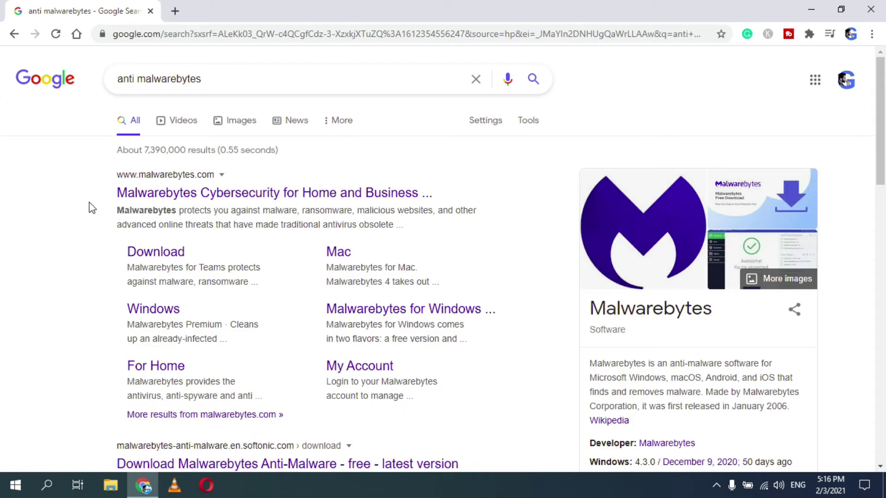
pyautogui.click(249, 193)
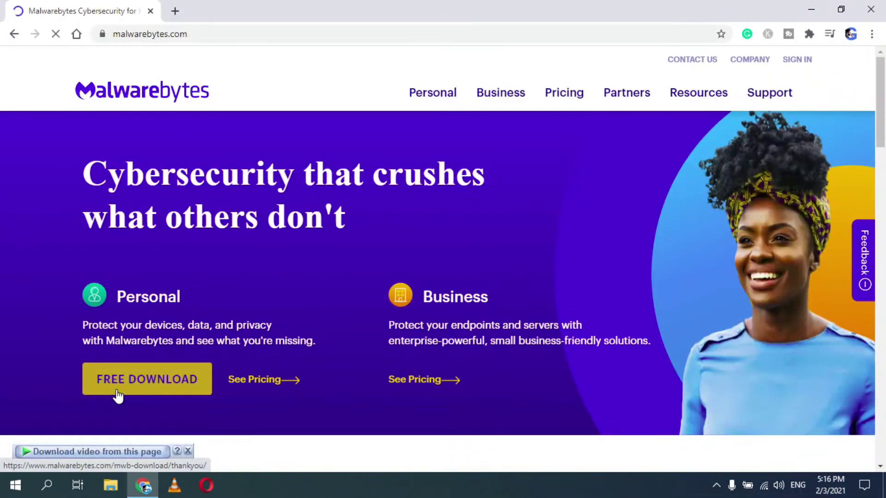
# - Download the free Malwarebytes installer MBSetup.exe and open the folder it was saved in
pyautogui.click(118, 396)
pyautogui.click(428, 299)
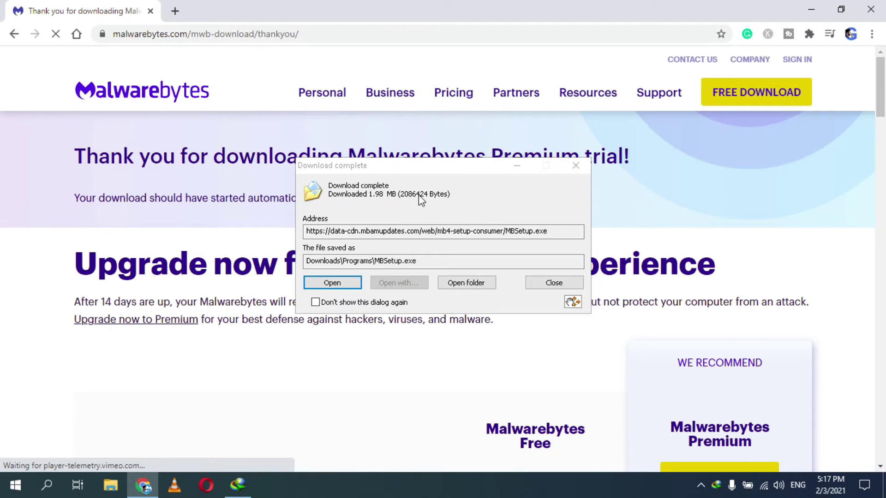
pyautogui.click(475, 285)
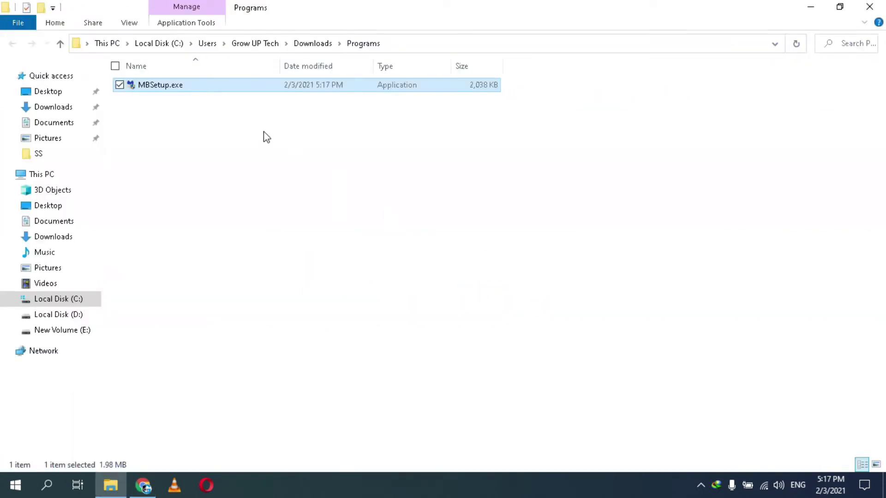
# - Run MBSetup.exe and install Malwarebytes for a personal computer, skipping the Browser Guard extension
pyautogui.doubleClick(180, 85)
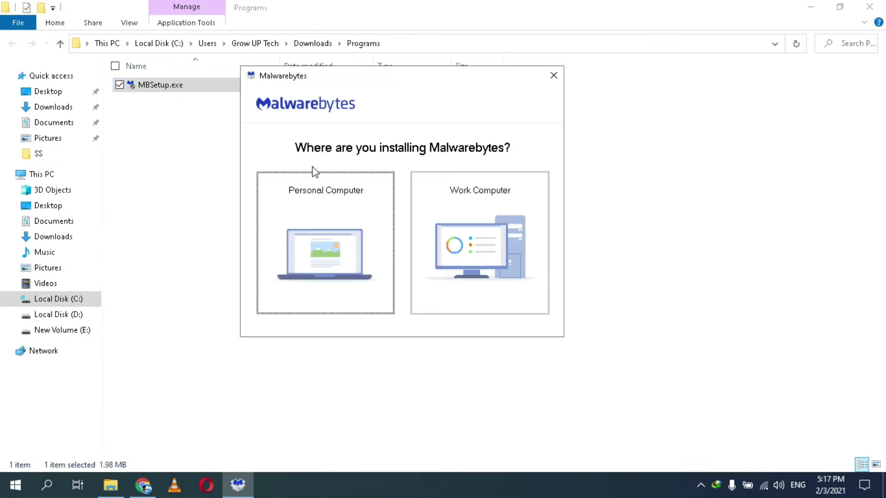
pyautogui.click(317, 229)
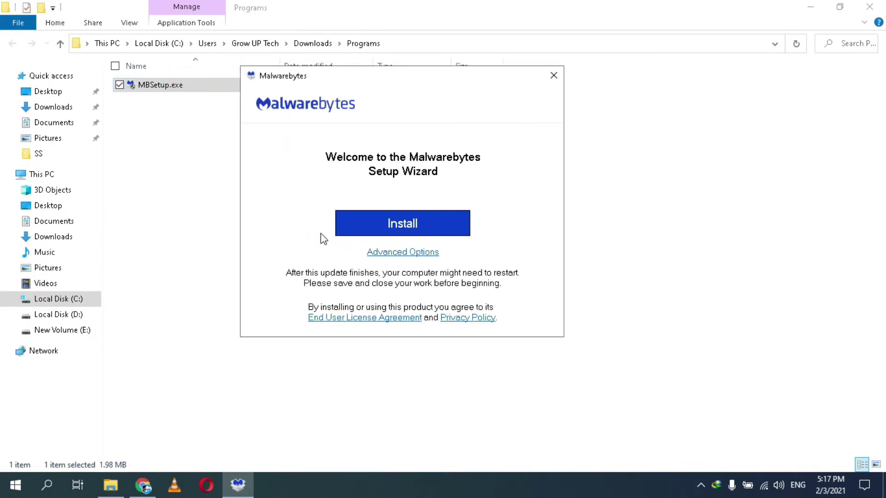
pyautogui.click(389, 224)
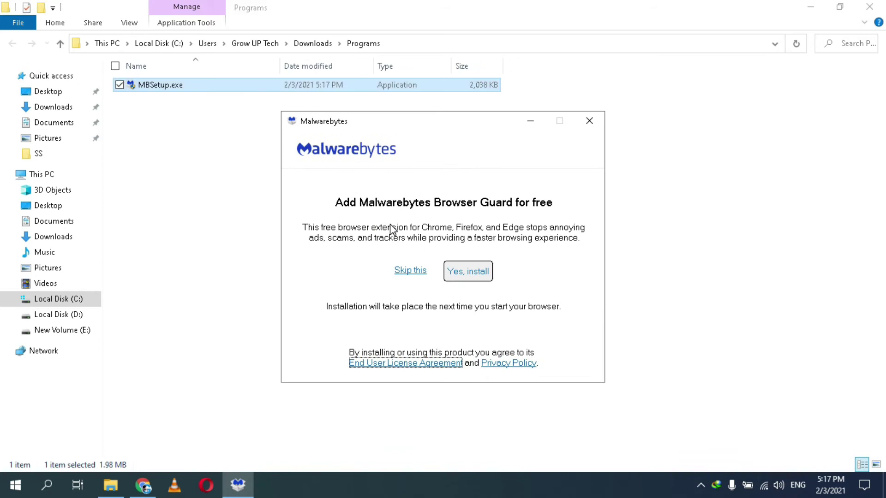
pyautogui.click(410, 270)
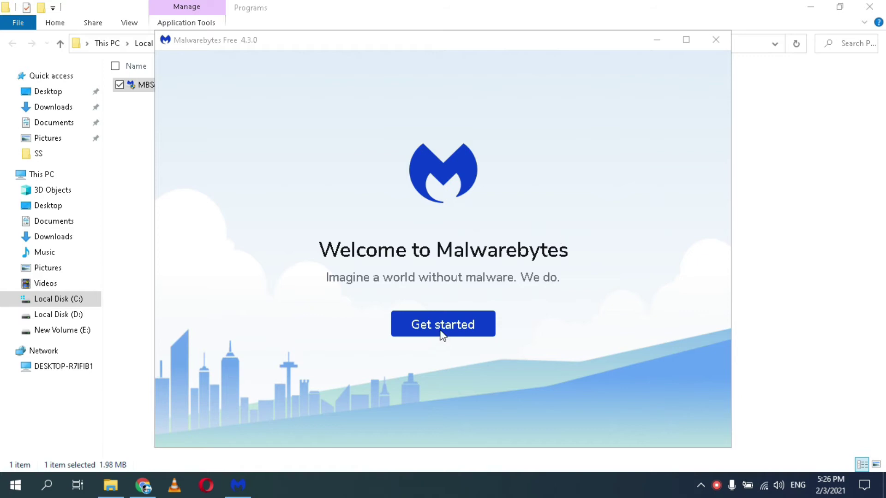
# - Decline buying Malwarebytes Premium, start the free 14-day trial without an email, and dismiss the welcome survey
pyautogui.click(443, 323)
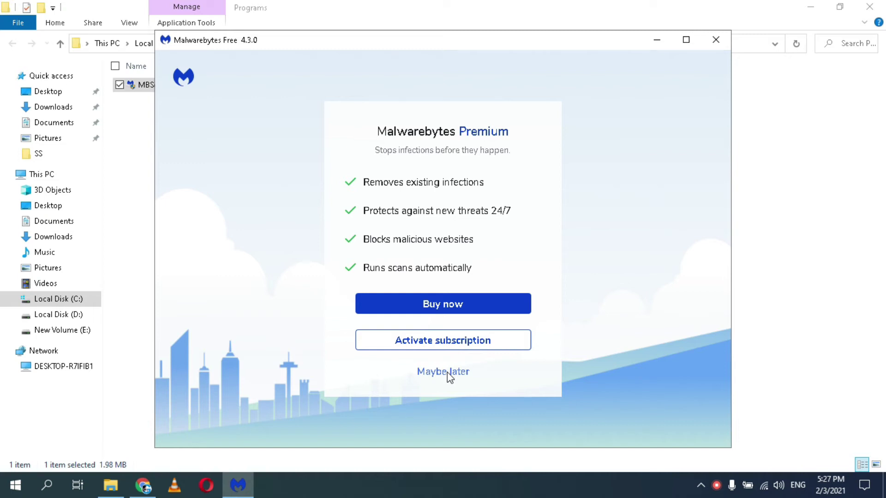
pyautogui.click(448, 374)
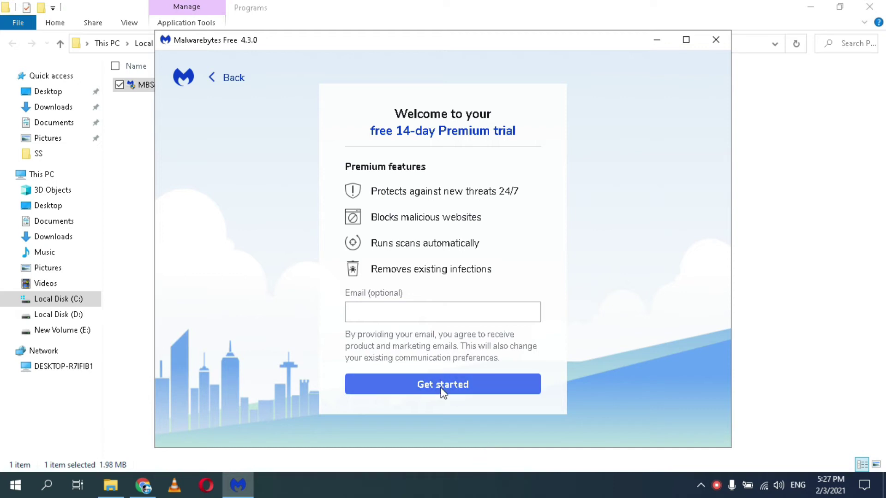
pyautogui.click(441, 388)
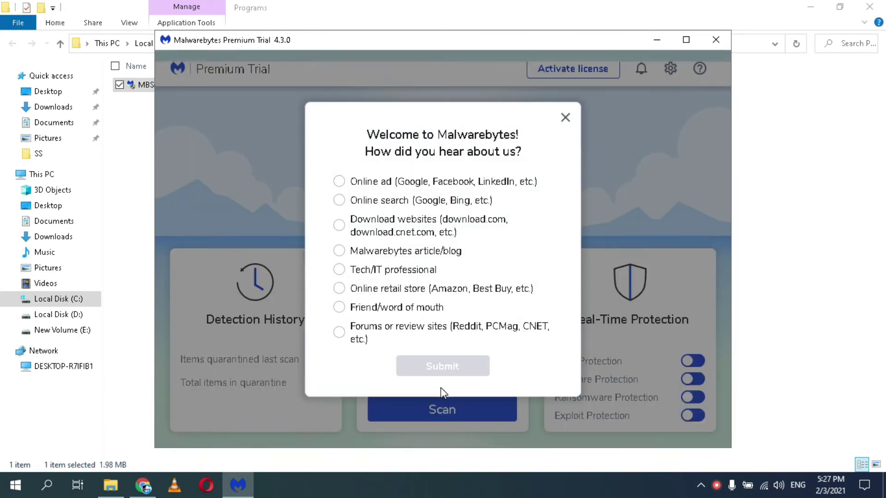
pyautogui.click(566, 118)
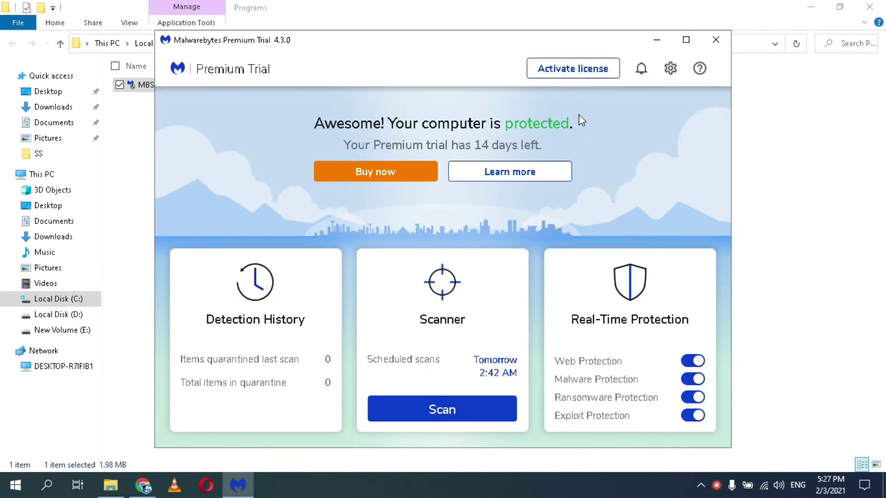
# - Maximize the Malwarebytes window, run a threat scan of the computer, and close the scan summary
pyautogui.click(679, 38)
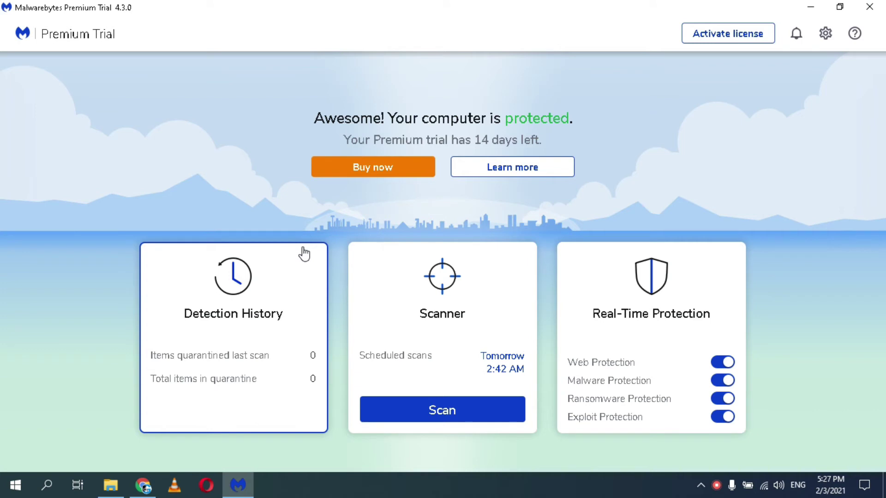
pyautogui.click(452, 417)
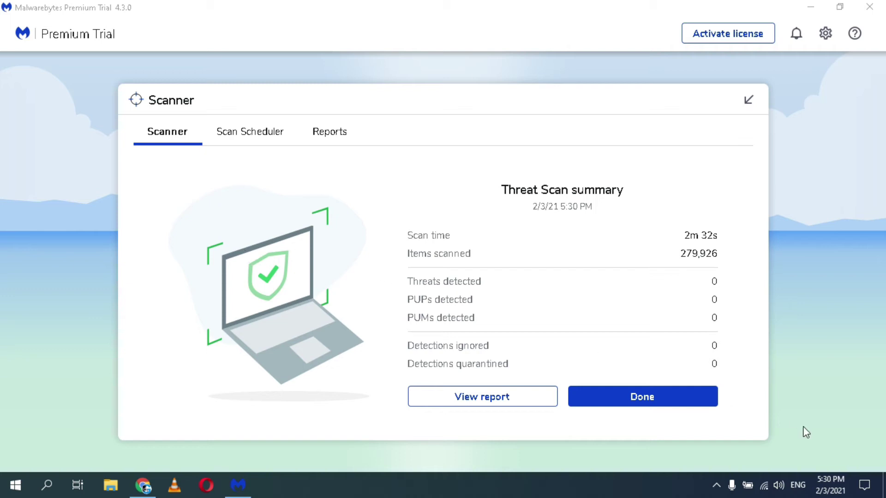
pyautogui.click(639, 398)
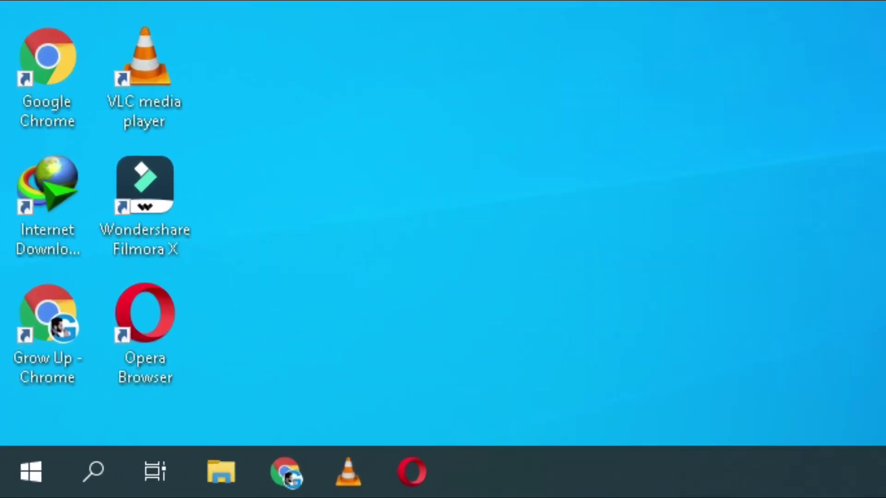
# - Find and launch Disk Cleanup, and choose drive C: as the drive to clean up
pyautogui.press('super')
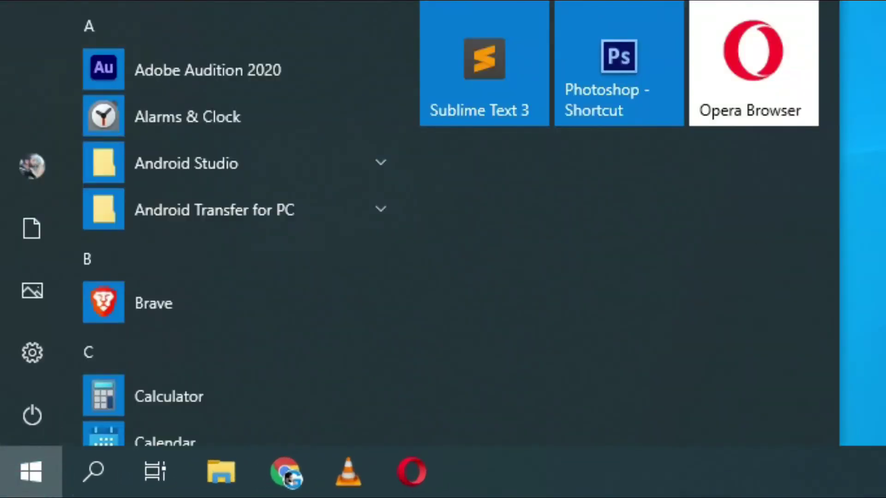
pyautogui.write('disk')
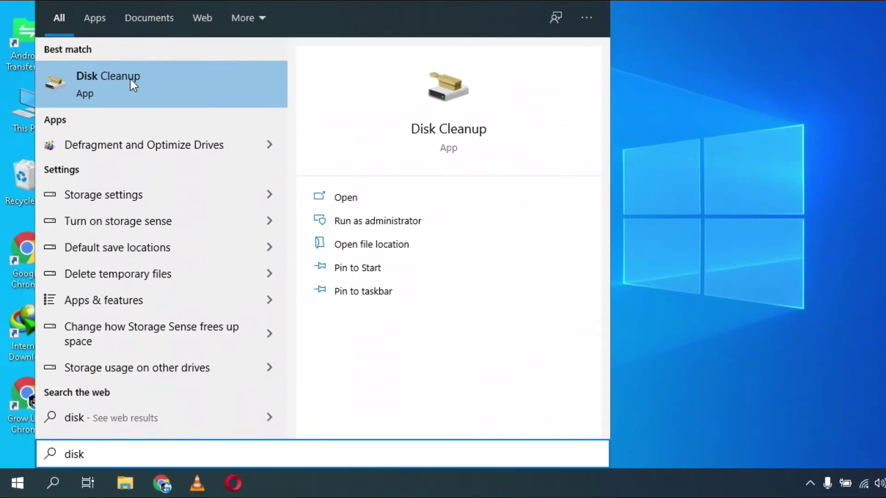
pyautogui.click(130, 79)
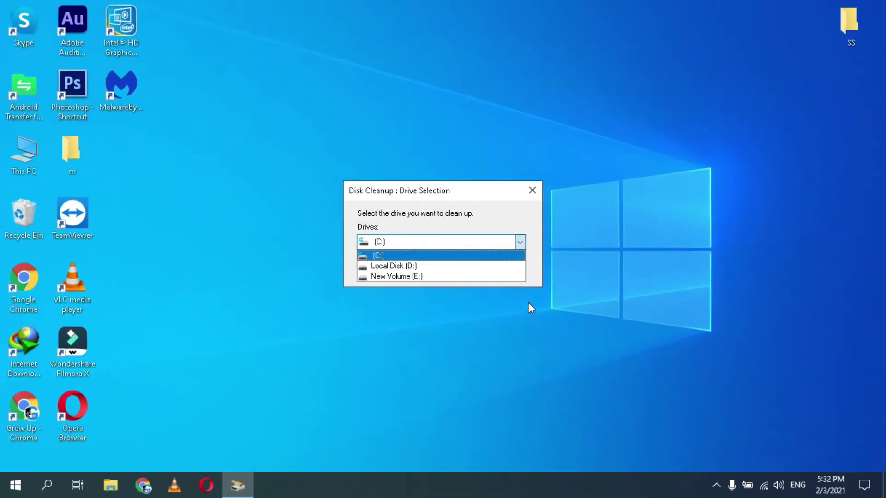
pyautogui.click(471, 218)
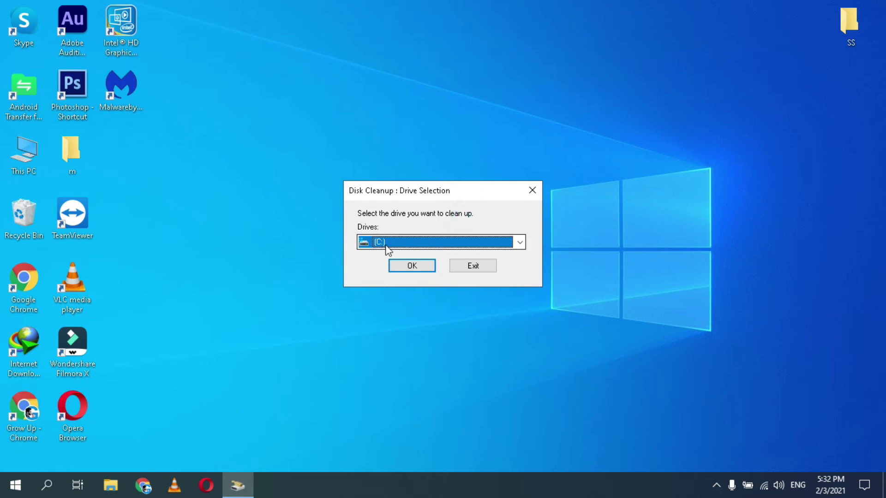
pyautogui.click(409, 266)
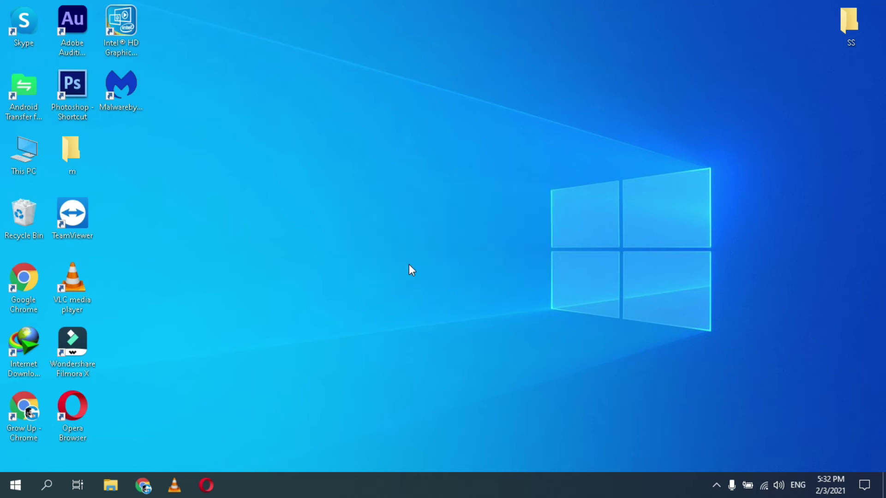
# - Mark Windows error reports, DirectX Shader Cache, Delivery Optimization Files, Recycle Bin and Temporary files for deletion, leaving Downloads unselected
pyautogui.scroll(-2, 195, 189)
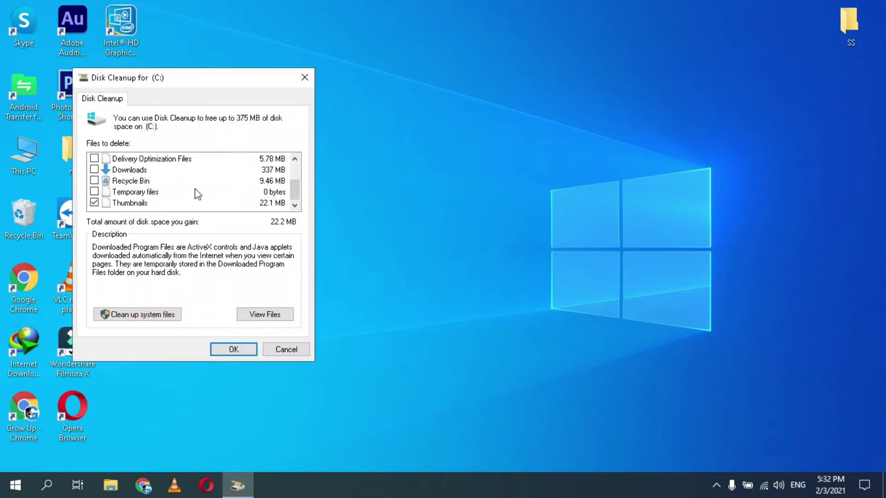
pyautogui.scroll(2, 197, 194)
pyautogui.click(94, 180)
pyautogui.click(94, 192)
pyautogui.click(95, 202)
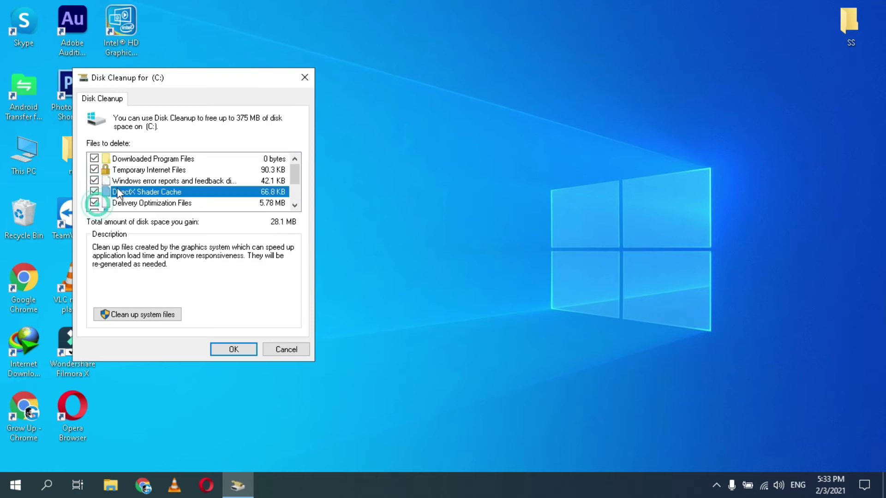
pyautogui.scroll(-2, 94, 189)
pyautogui.click(94, 180)
pyautogui.click(94, 191)
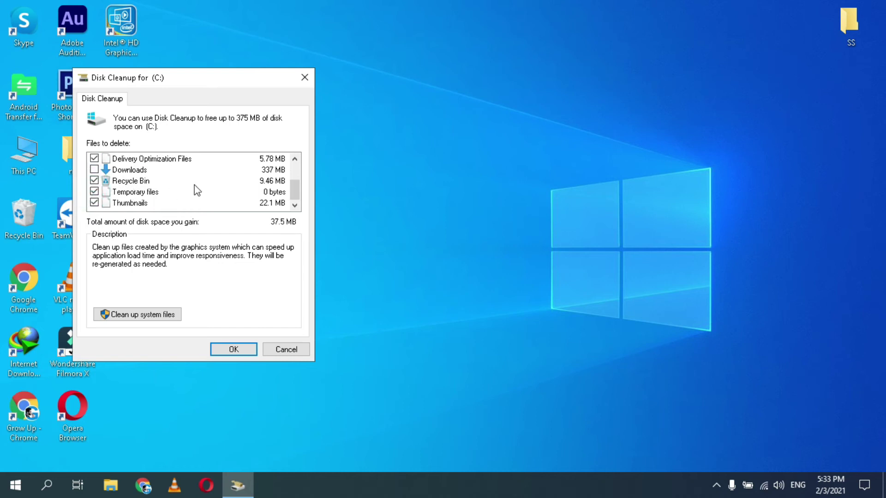
# - Run the cleanup of drive C: and confirm permanently deleting the marked files
pyautogui.click(233, 349)
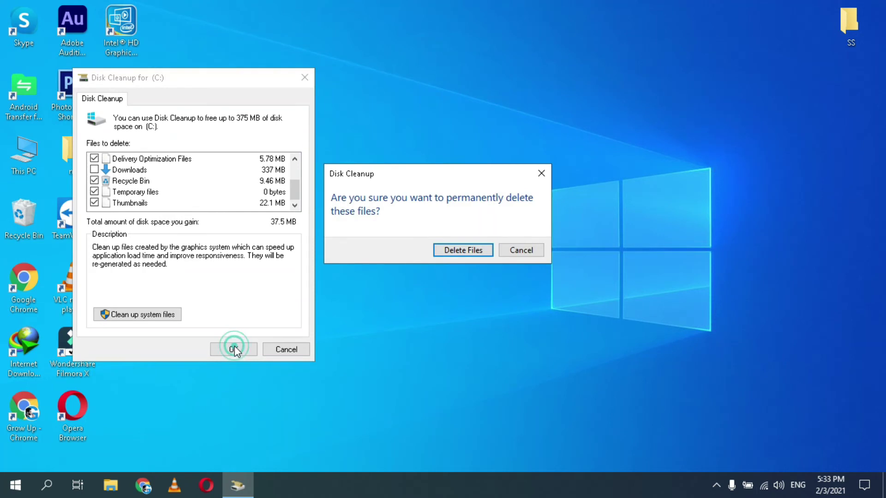
pyautogui.click(463, 250)
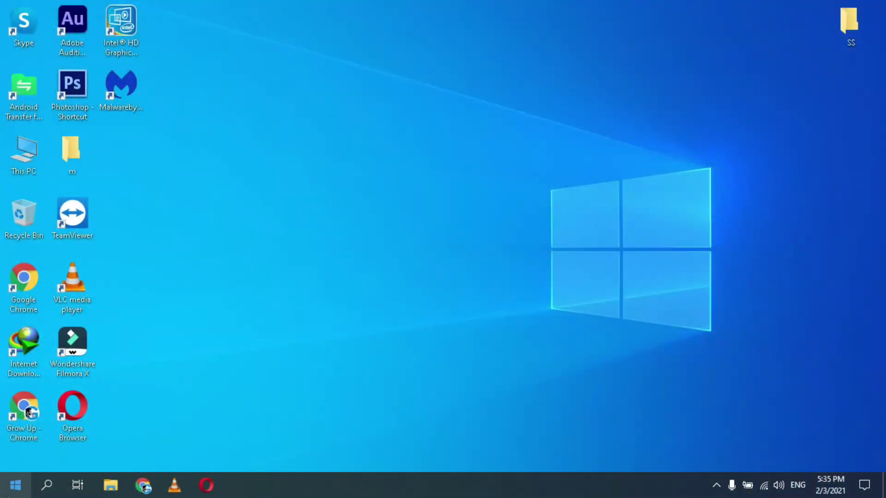
# - Find and open Add or remove programs, and look through the installed apps for ones worth uninstalling
pyautogui.click(12, 489)
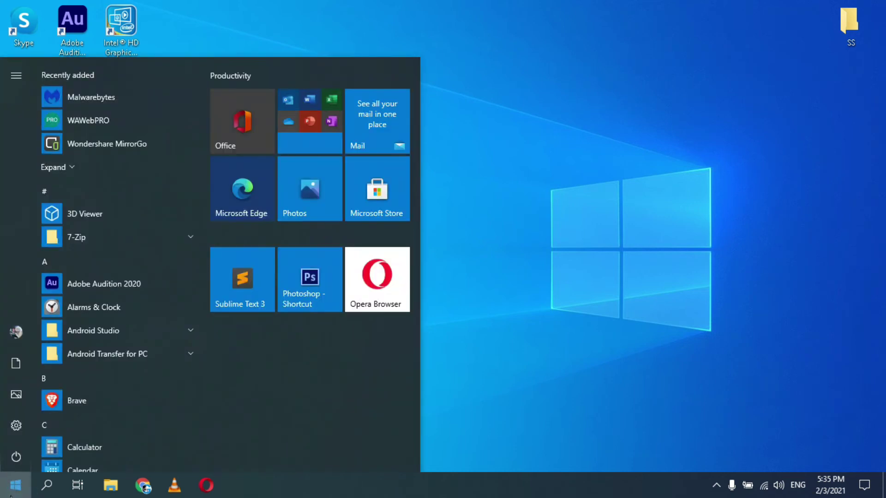
pyautogui.write('add')
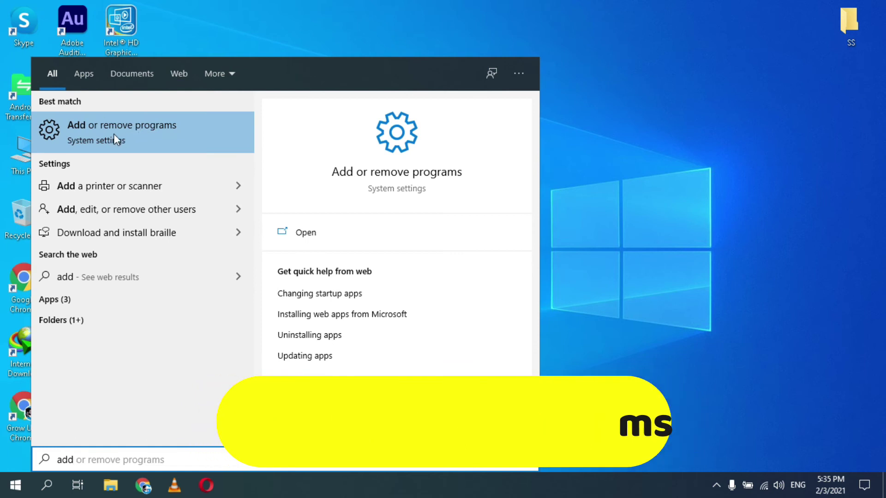
pyautogui.click(175, 129)
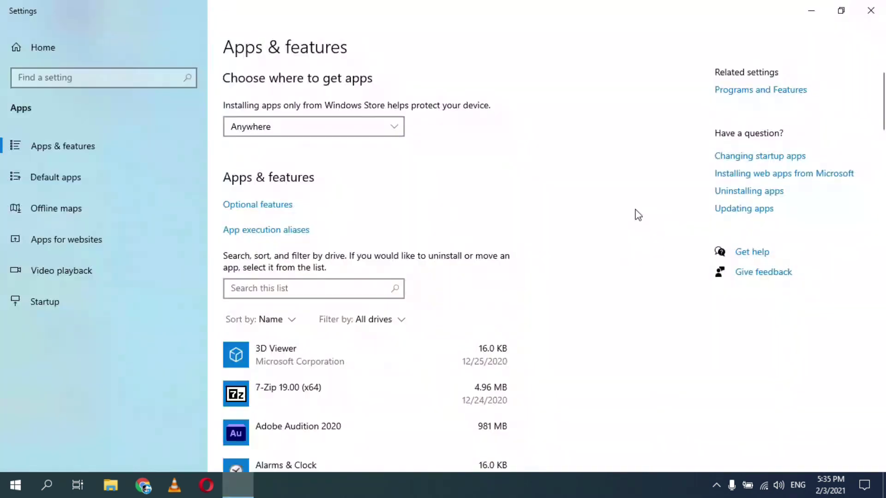
pyautogui.scroll(-7, 638, 215)
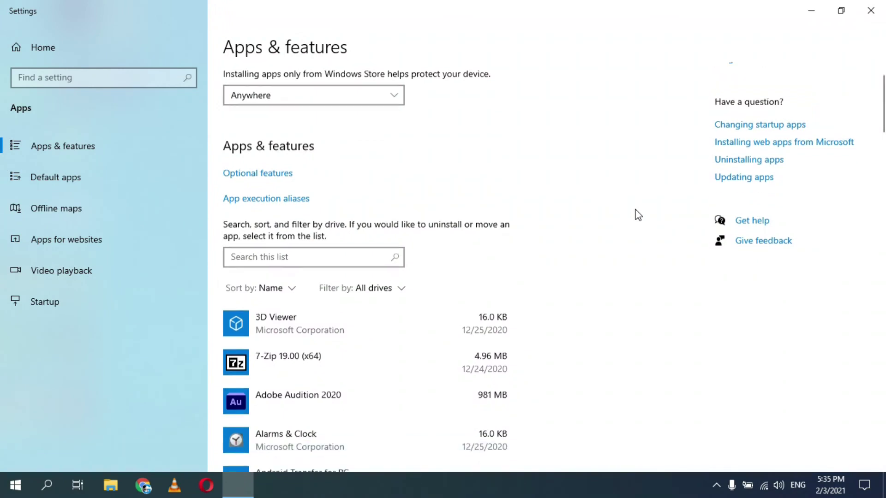
pyautogui.scroll(-10, 638, 215)
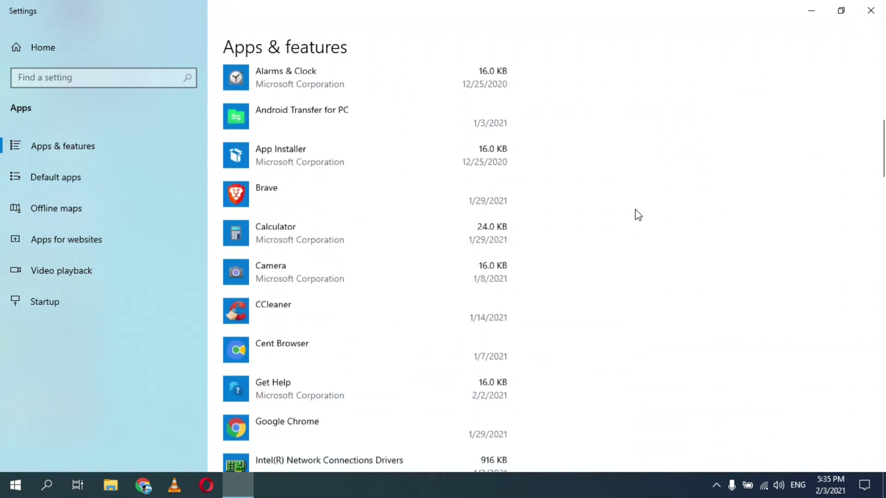
pyautogui.scroll(-17, 638, 215)
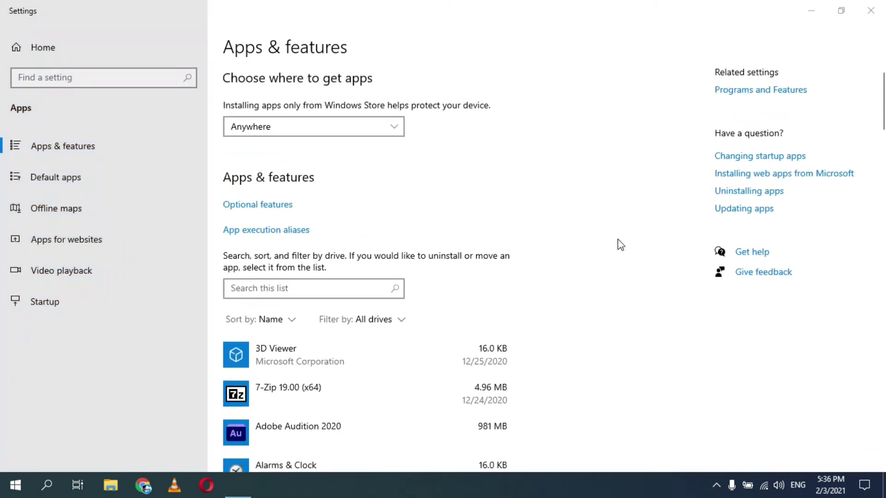
pyautogui.click(622, 196)
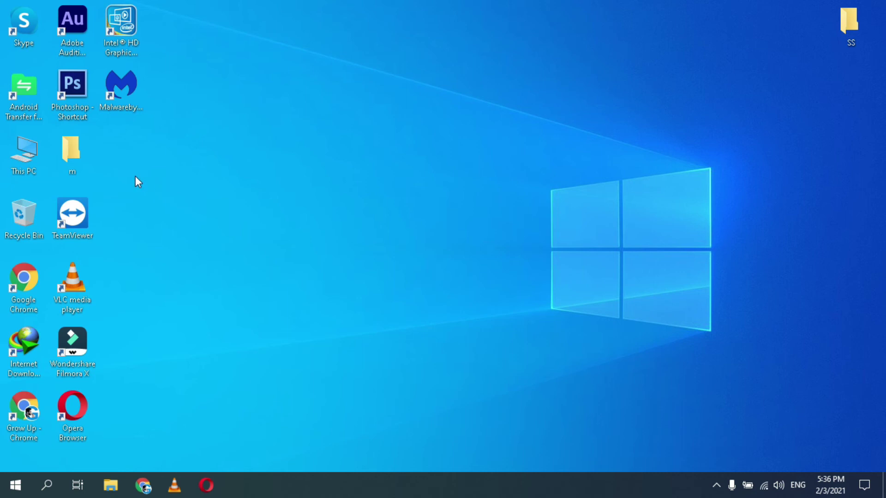
# - Open This PC in a maximized window, check the free space on Local Disk (C:), and return to the desktop
pyautogui.doubleClick(37, 152)
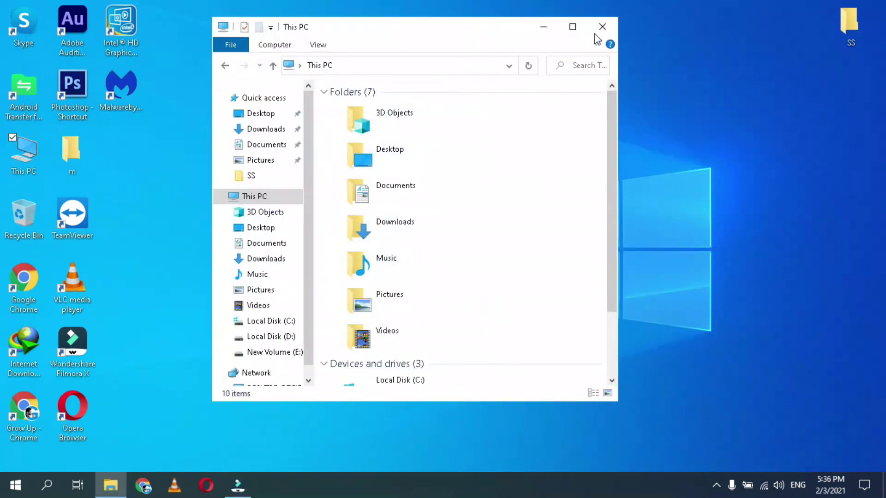
pyautogui.click(572, 27)
pyautogui.click(196, 196)
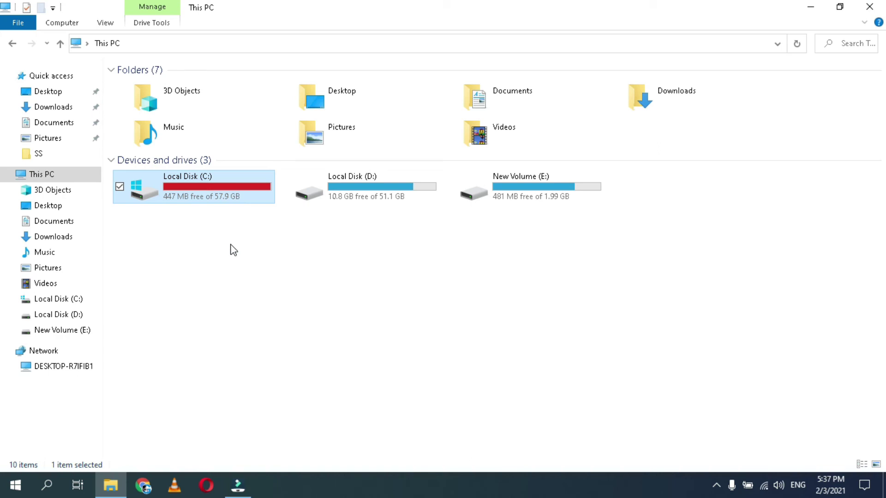
pyautogui.press('super+d')
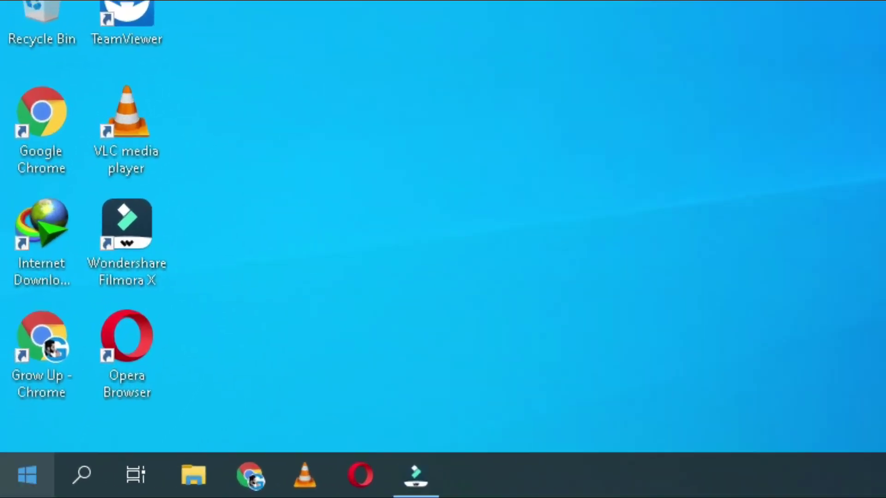
# - Find and open the Reset this PC settings, and start the reset up to the choice between keeping files and removing everything
pyautogui.click(15, 485)
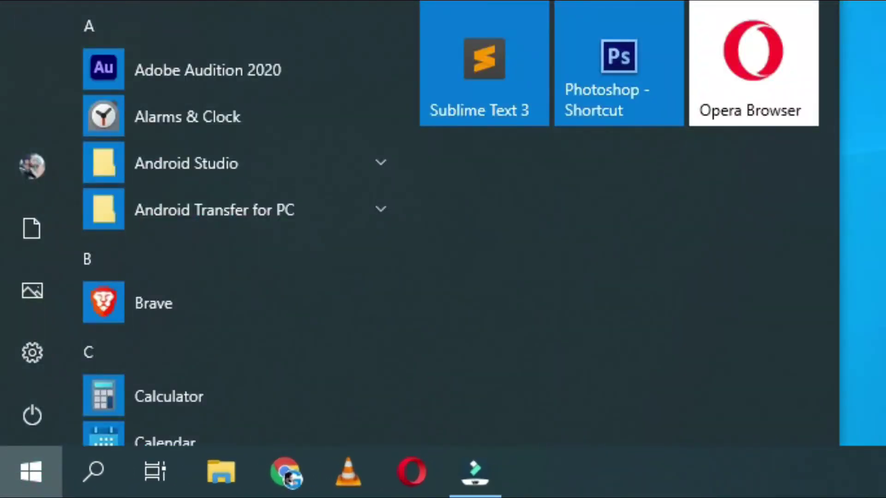
pyautogui.write('reset')
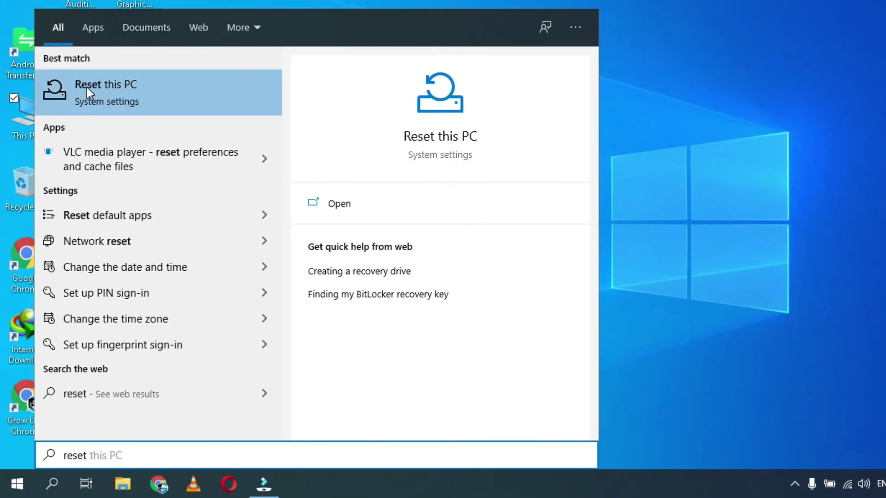
pyautogui.click(87, 87)
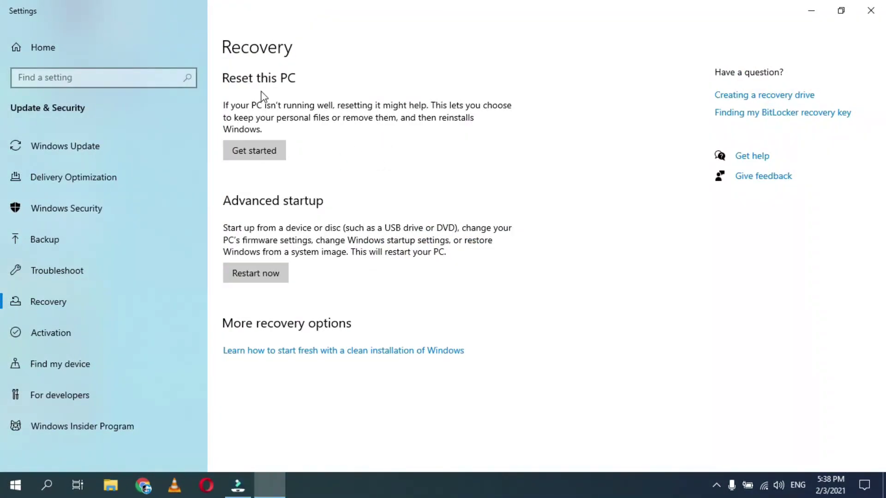
pyautogui.click(267, 152)
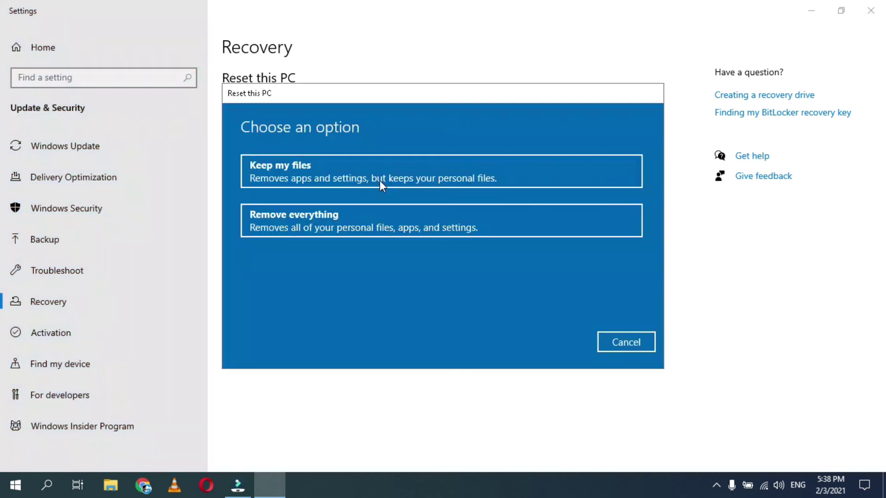